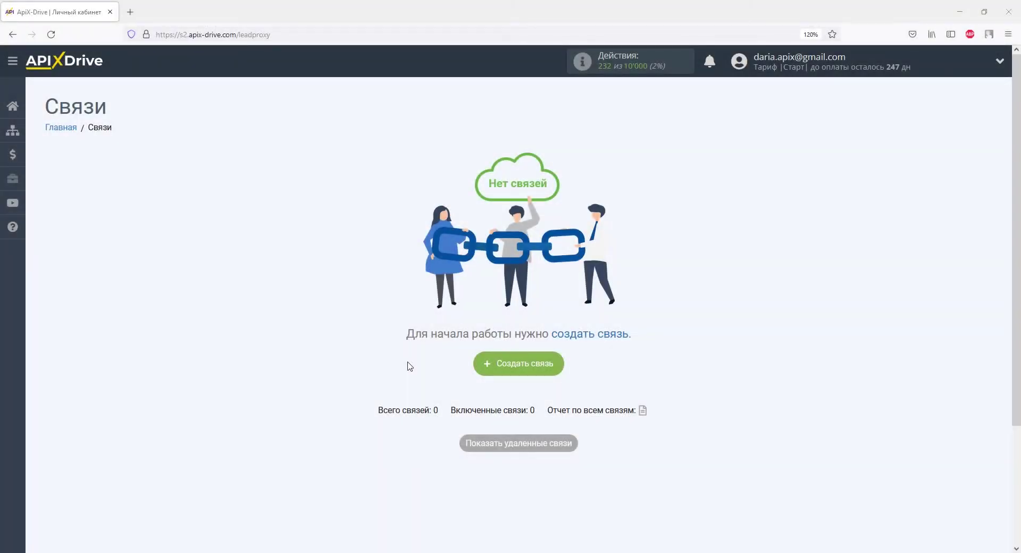
Step: Create a new connection with Tilda as the data source system
{"action": "left_click", "coordinate": [485, 364]}
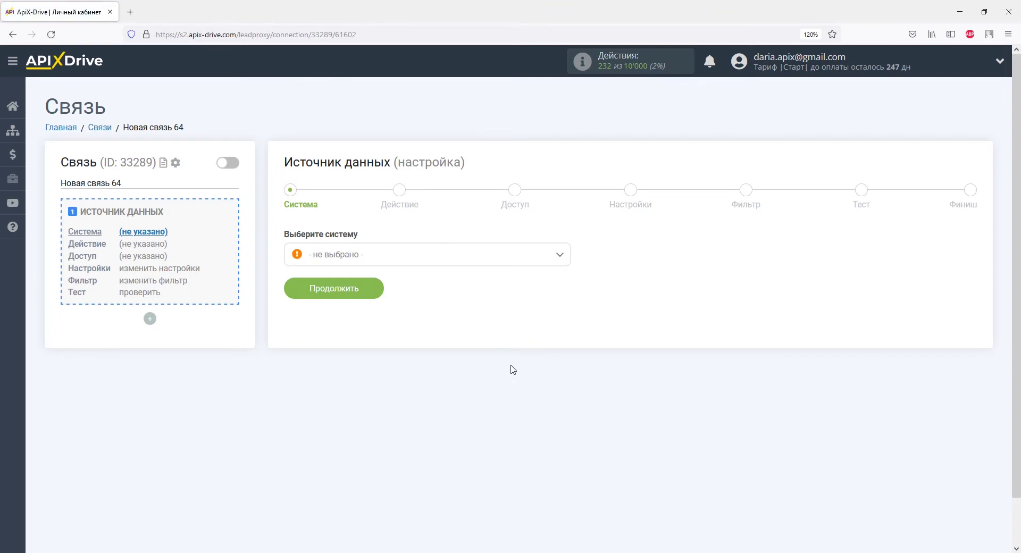
{"action": "left_click", "coordinate": [558, 255]}
{"action": "left_click_drag", "start_coordinate": [565, 280], "coordinate": [565, 393]}
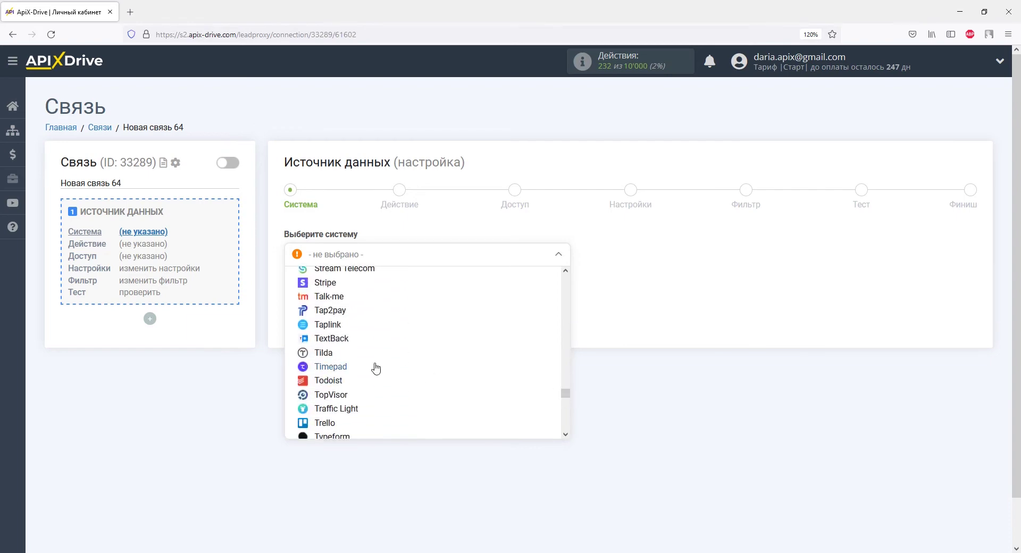
{"action": "left_click", "coordinate": [325, 355]}
{"action": "left_click", "coordinate": [355, 295]}
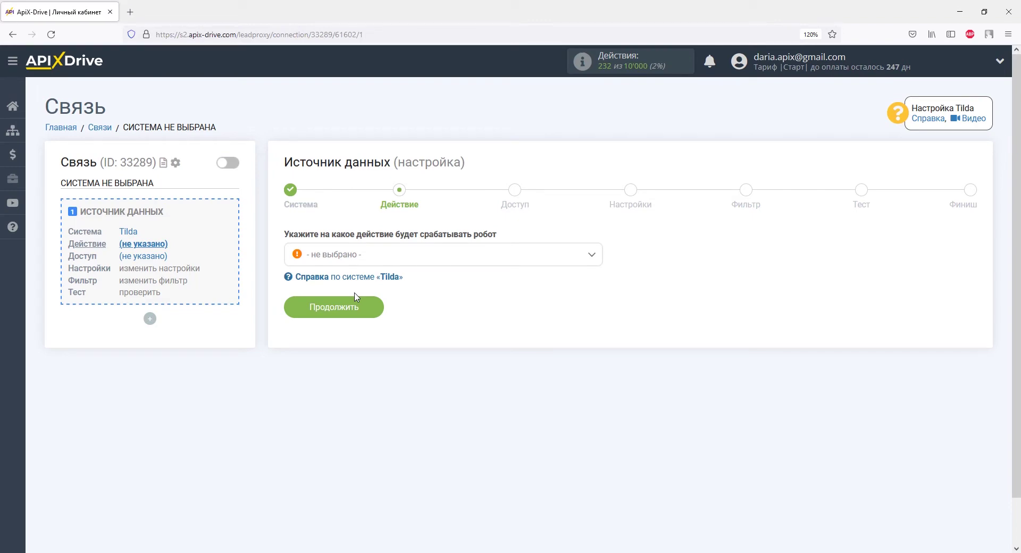
Step: Set the Tilda action to 'Получить данные из форм' and continue to account access
{"action": "left_click", "coordinate": [350, 263]}
{"action": "left_click", "coordinate": [360, 321]}
{"action": "left_click", "coordinate": [361, 317]}
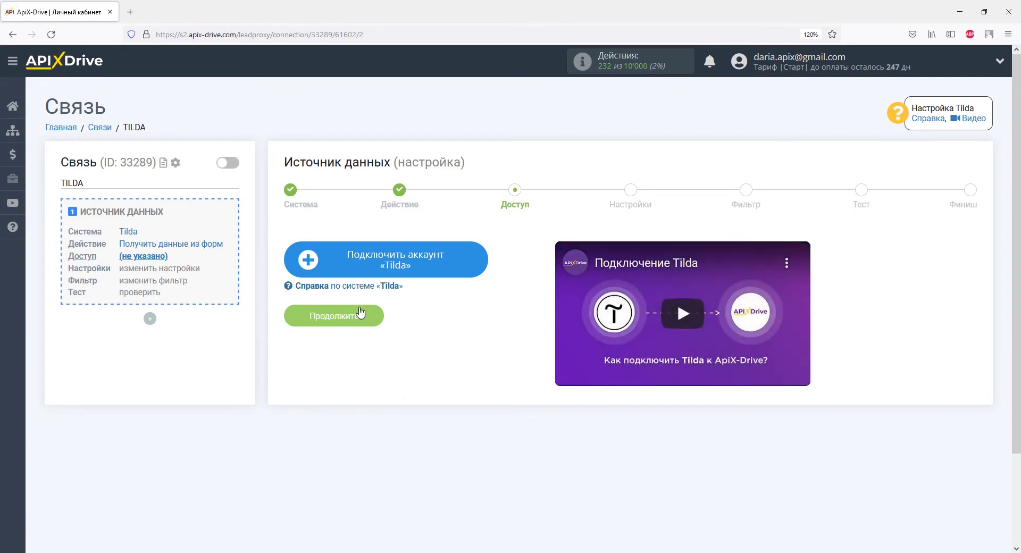
Step: Connect and save the Tilda account, then proceed to the settings step
{"action": "left_click", "coordinate": [325, 255]}
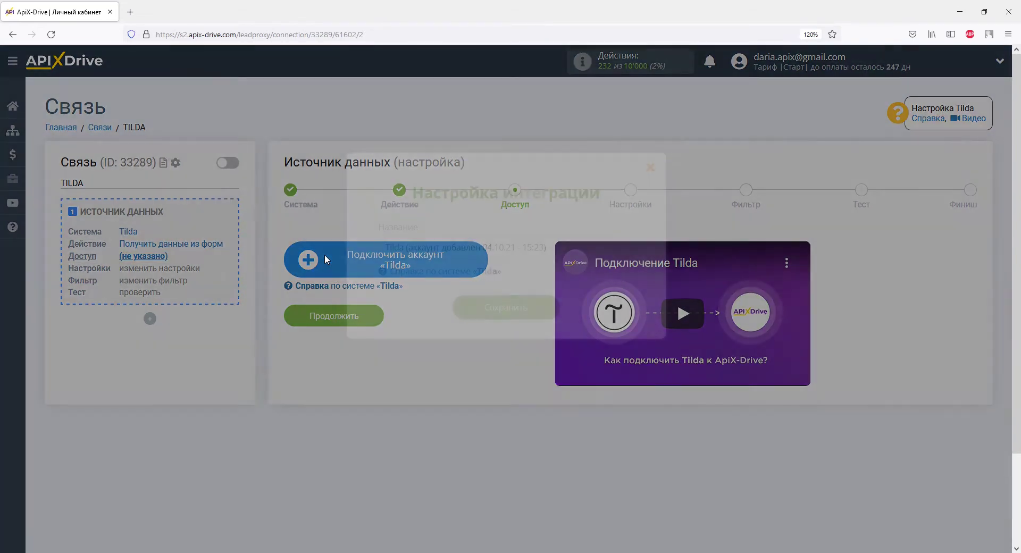
{"action": "left_click", "coordinate": [468, 309]}
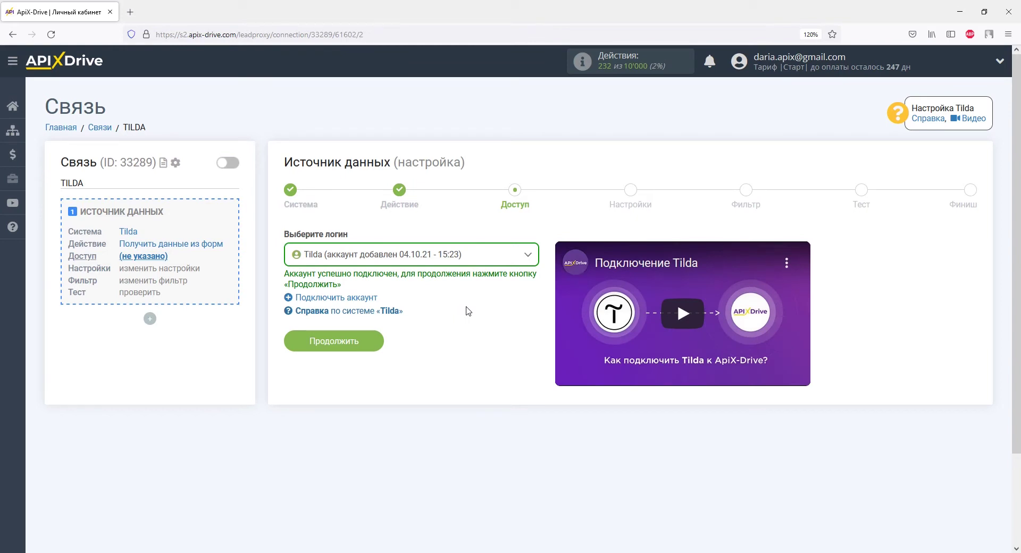
{"action": "left_click", "coordinate": [373, 341]}
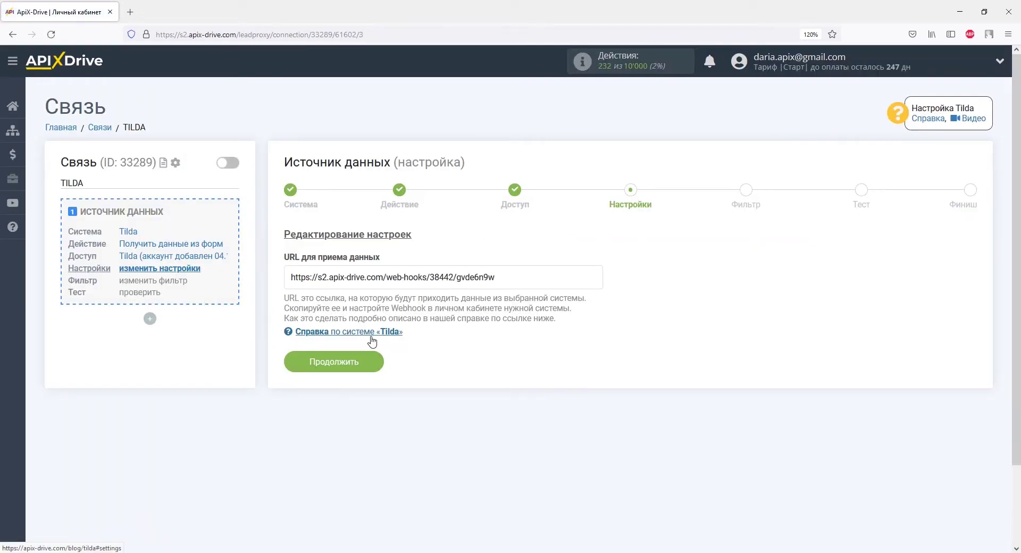
Step: Copy the generated ApiX-Drive webhook URL and switch to the Tilda window
{"action": "left_click_drag", "start_coordinate": [495, 277], "coordinate": [292, 278]}
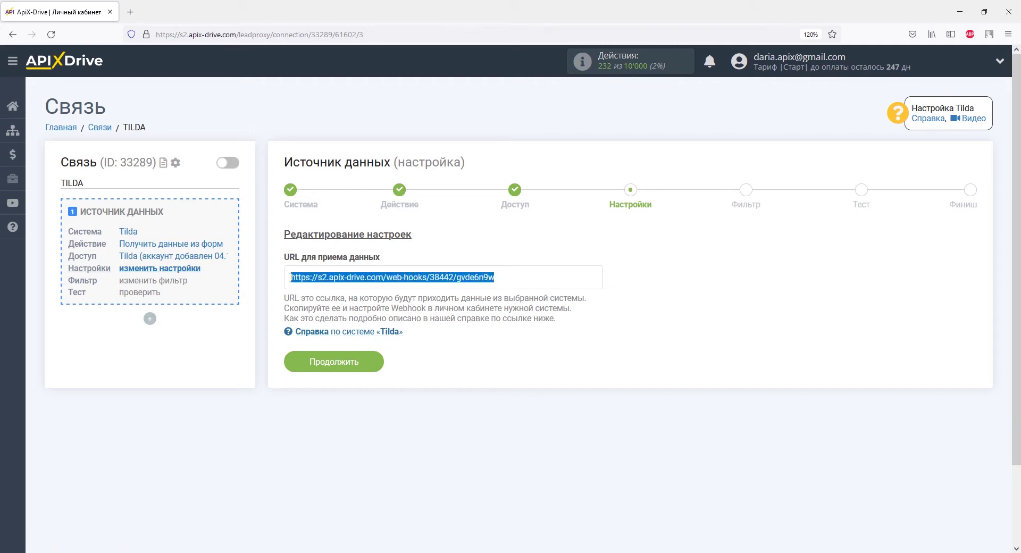
{"action": "right_click", "coordinate": [291, 278]}
{"action": "left_click", "coordinate": [324, 424]}
{"action": "key", "text": "alt+Tab"}
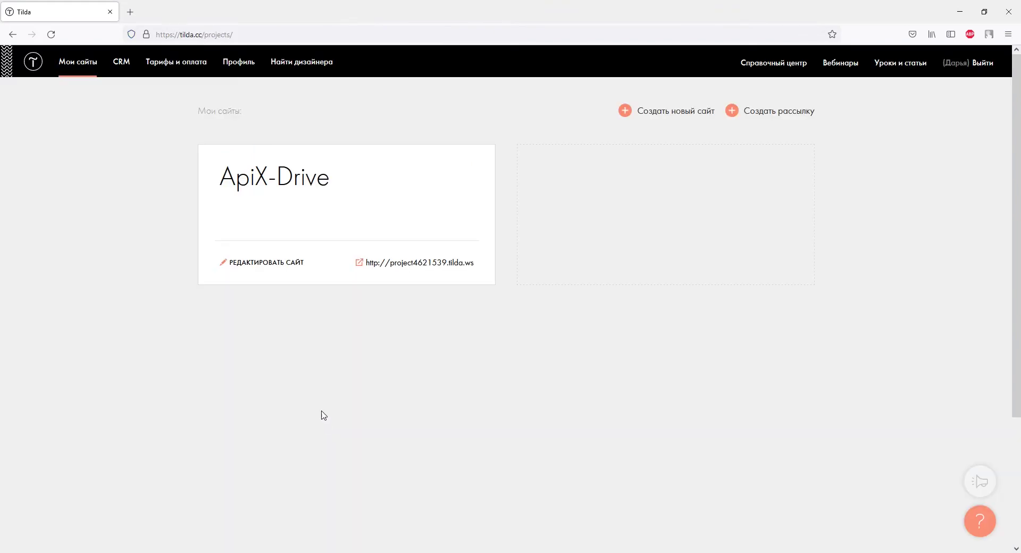
Step: In the ApiX-Drive site's Формы settings, choose Webhook as a new data service
{"action": "left_click", "coordinate": [276, 269]}
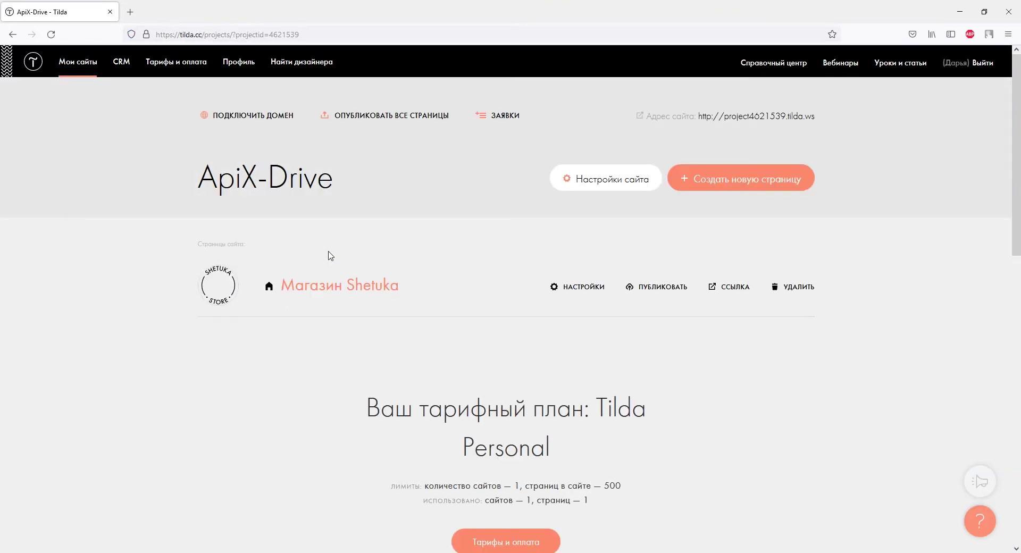
{"action": "left_click", "coordinate": [566, 180]}
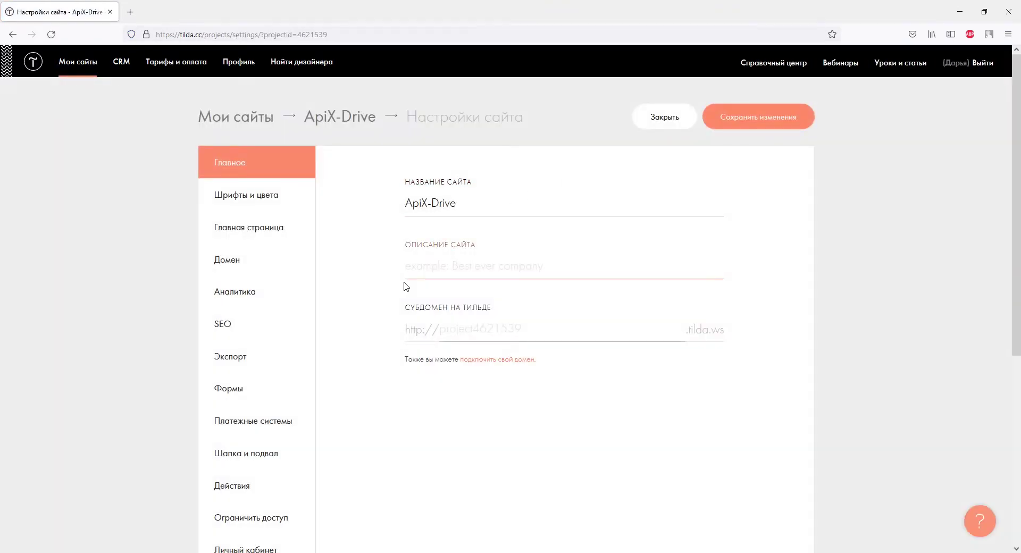
{"action": "left_click", "coordinate": [241, 391]}
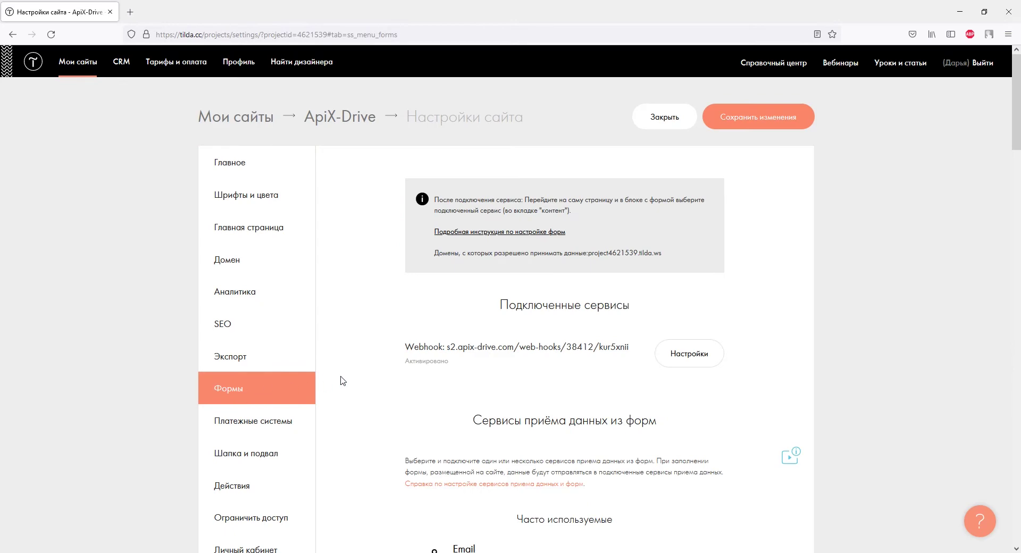
{"action": "scroll", "coordinate": [342, 380], "scroll_direction": "down", "scroll_amount": 9}
{"action": "scroll", "coordinate": [342, 380], "scroll_direction": "down", "scroll_amount": 15}
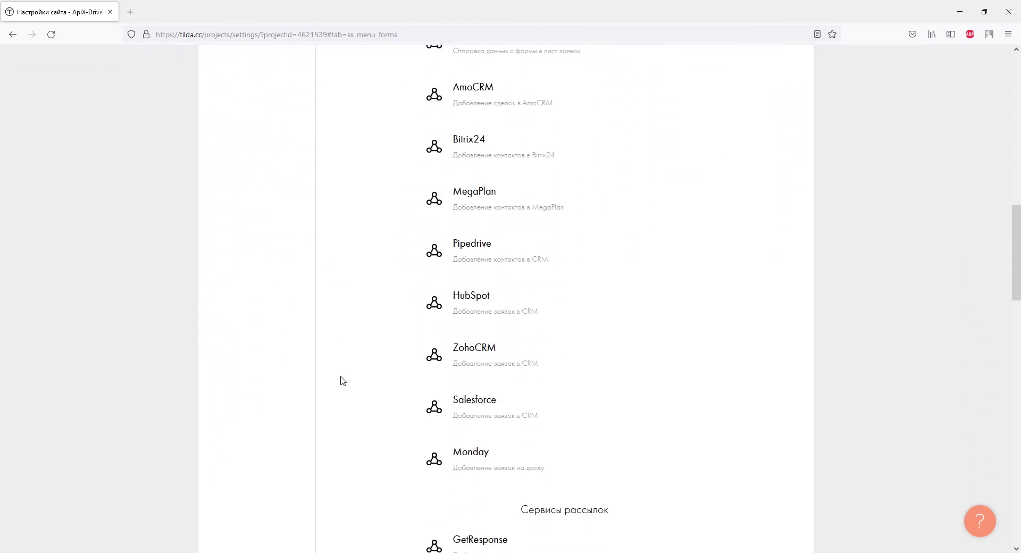
{"action": "scroll", "coordinate": [342, 381], "scroll_direction": "down", "scroll_amount": 3}
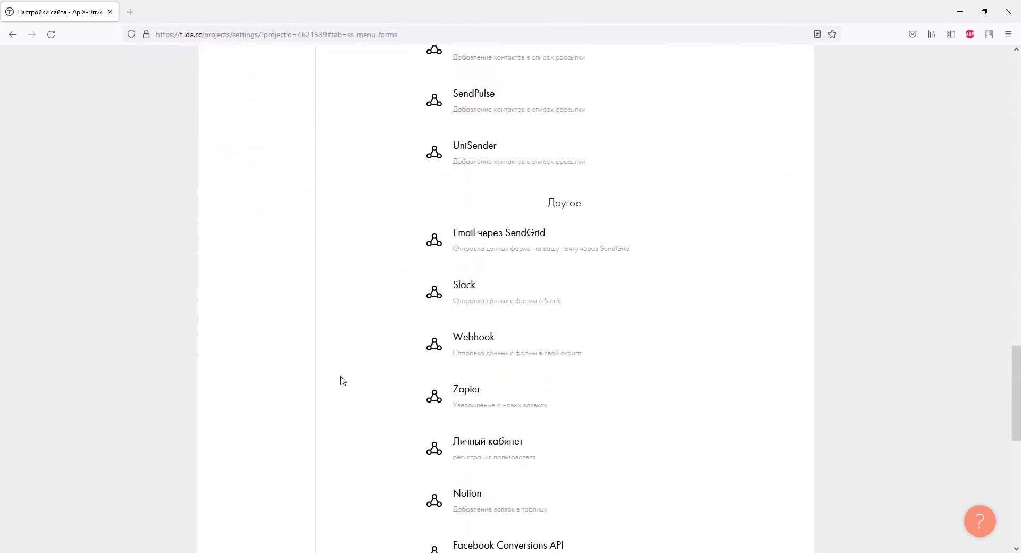
{"action": "left_click", "coordinate": [428, 343]}
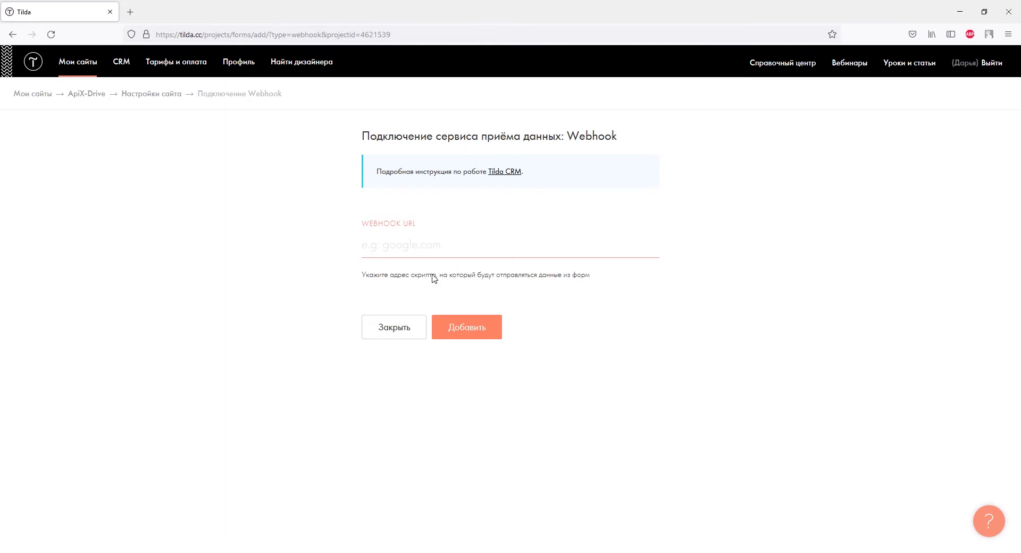
Step: Paste the ApiX-Drive webhook URL, add the service and attach it to all forms
{"action": "right_click", "coordinate": [422, 247]}
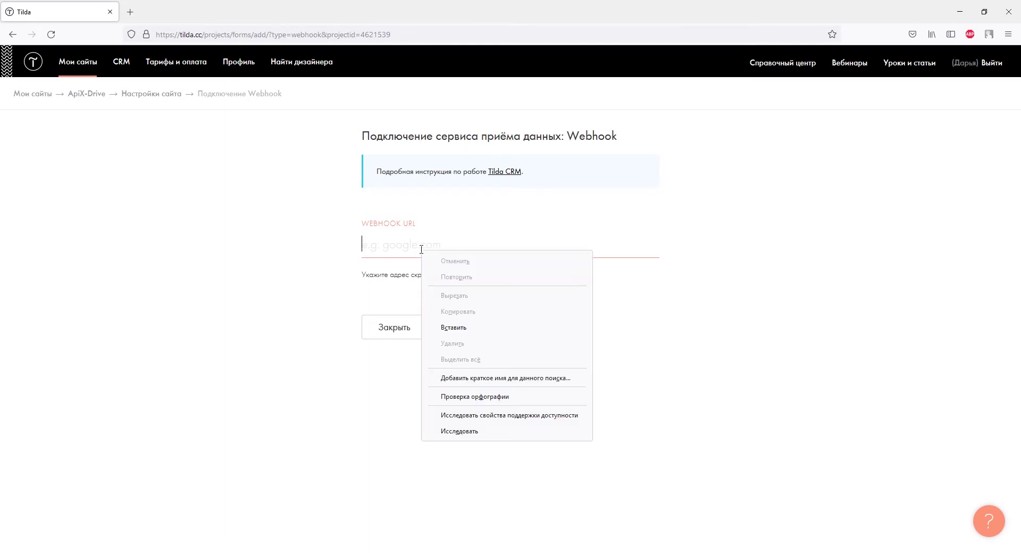
{"action": "left_click", "coordinate": [446, 325]}
{"action": "left_click", "coordinate": [442, 329]}
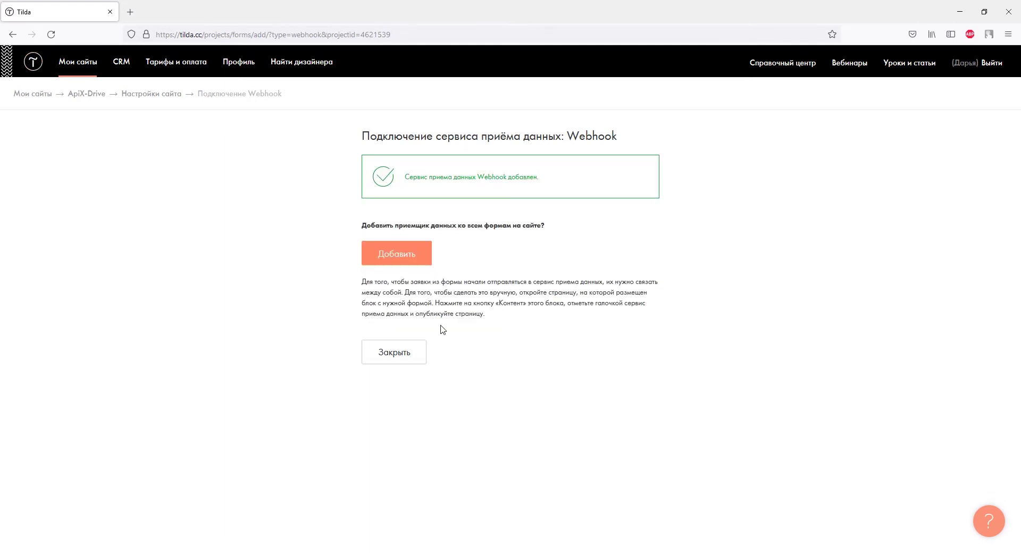
{"action": "left_click", "coordinate": [422, 256]}
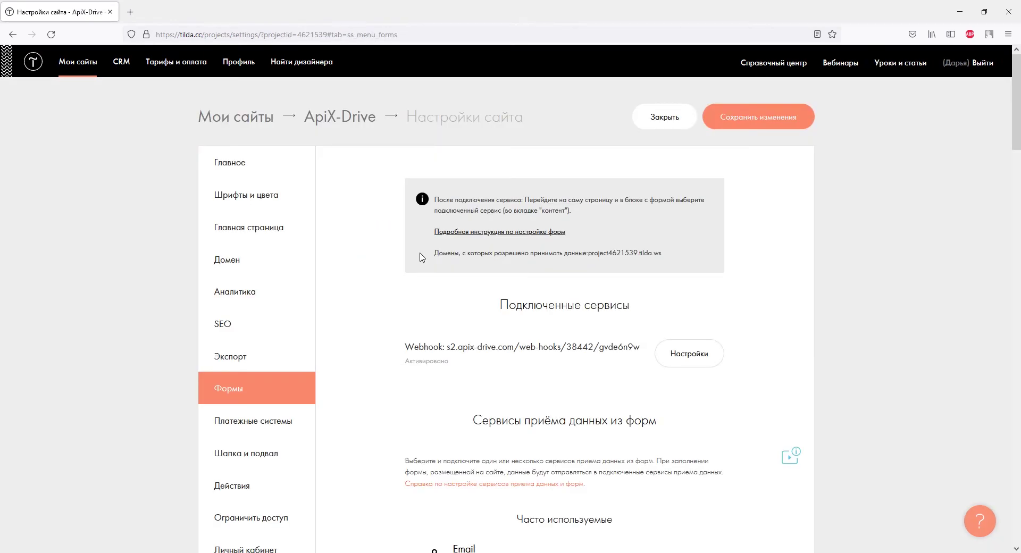
Step: Enable Посылать Cookies, product data as an array and externalid in Webhook settings, and save
{"action": "left_click", "coordinate": [671, 354]}
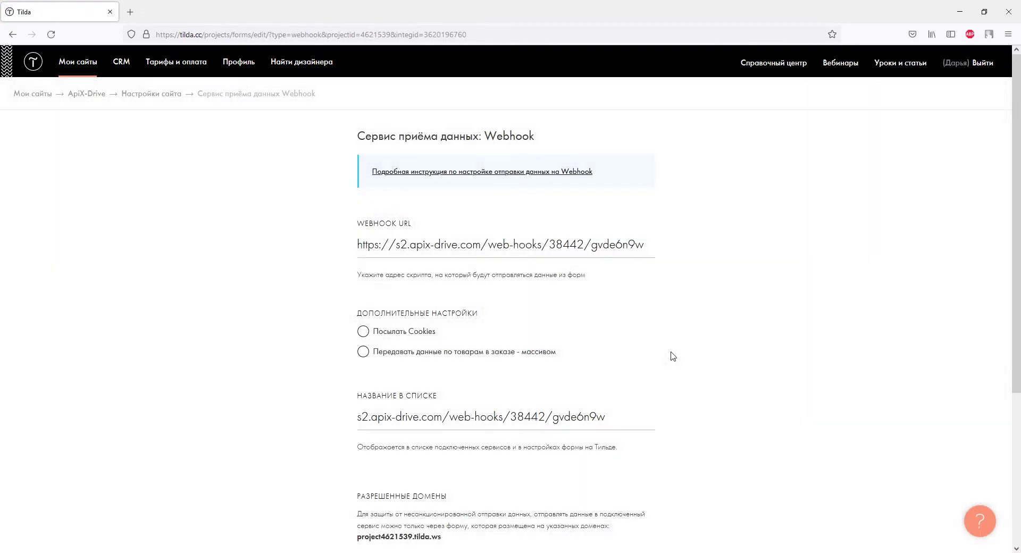
{"action": "left_click", "coordinate": [363, 332]}
{"action": "left_click", "coordinate": [363, 352]}
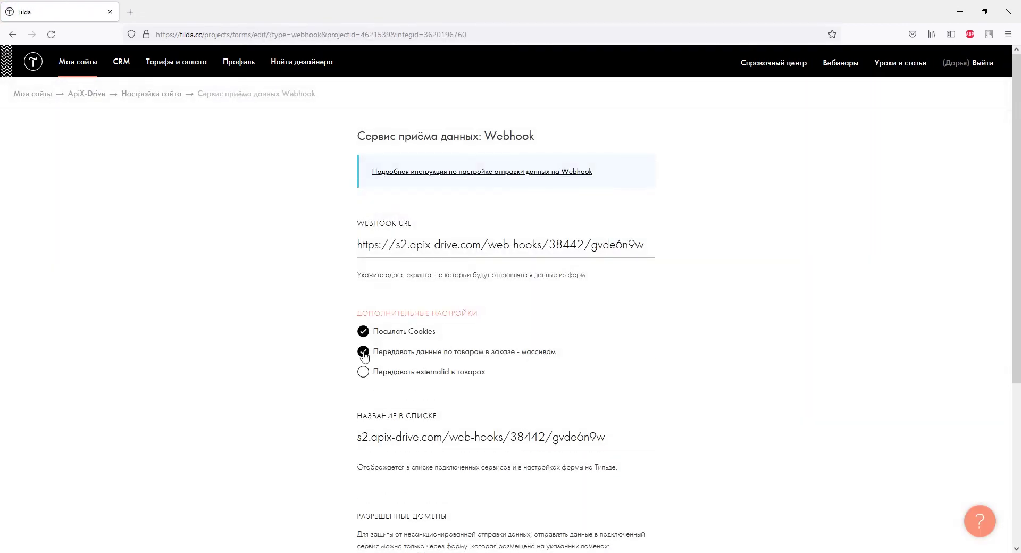
{"action": "left_click", "coordinate": [363, 372]}
{"action": "scroll", "coordinate": [364, 386], "scroll_direction": "down", "scroll_amount": 4}
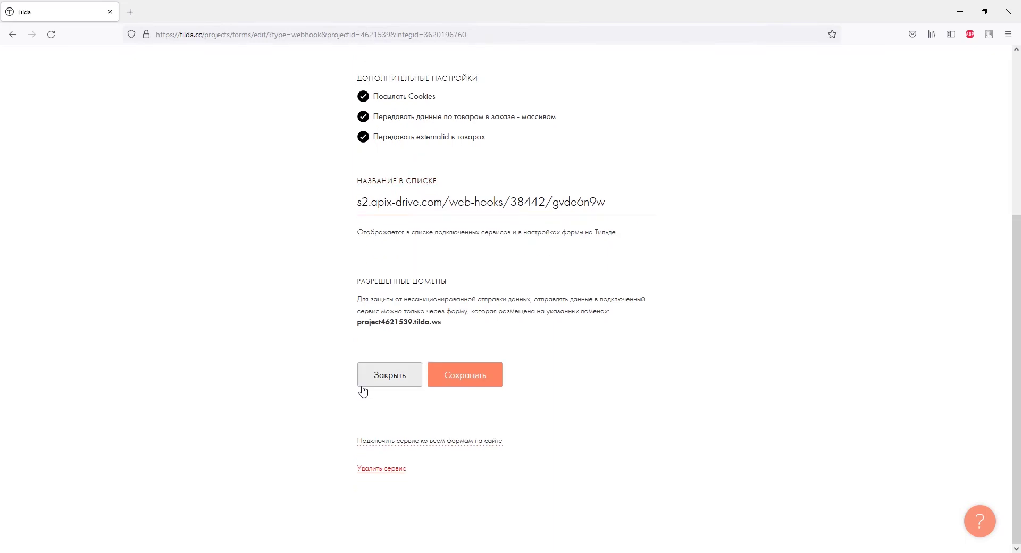
{"action": "left_click", "coordinate": [467, 381]}
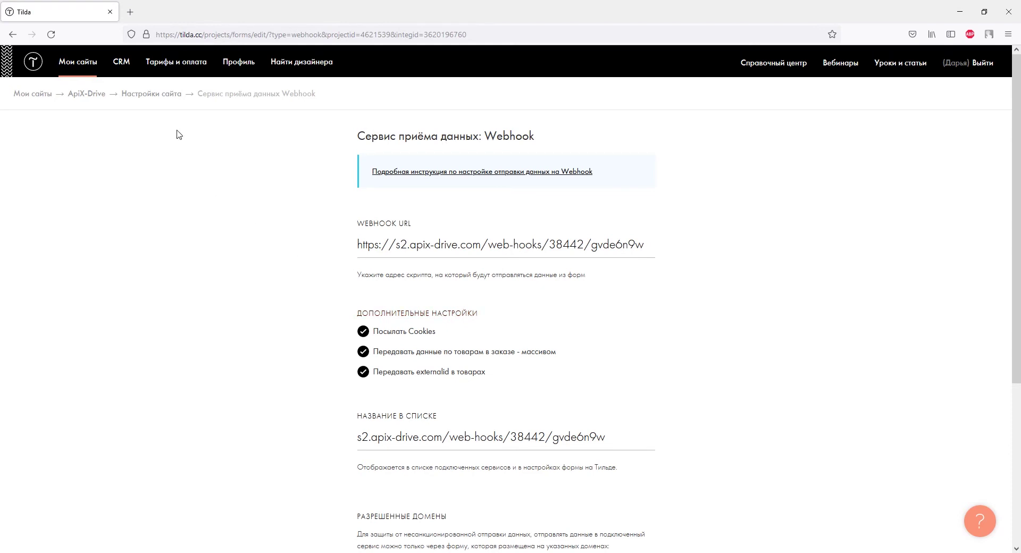
{"action": "left_click", "coordinate": [160, 97]}
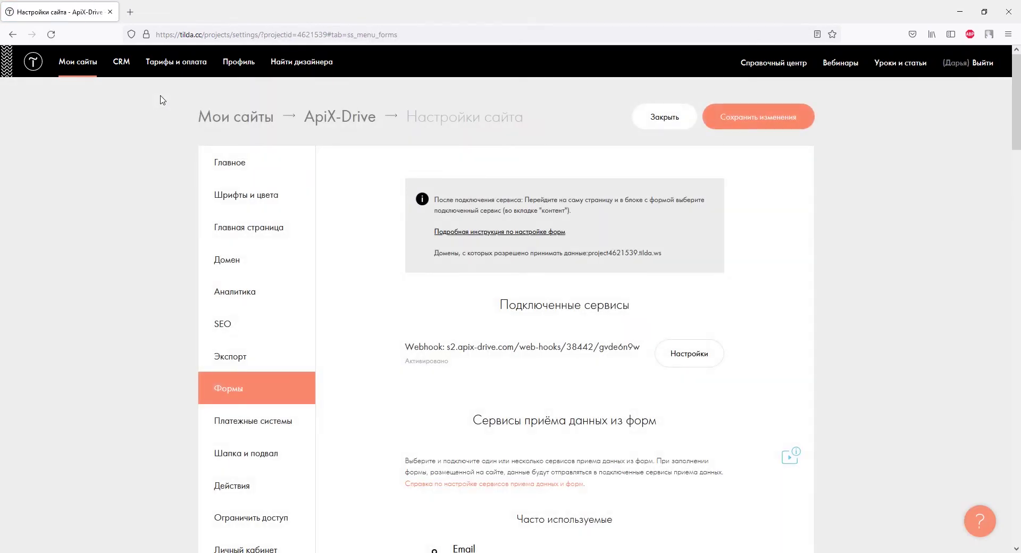
Step: Publish all pages of the ApiX-Drive project and open project4621539.tilda.ws in a new tab
{"action": "left_click", "coordinate": [310, 116]}
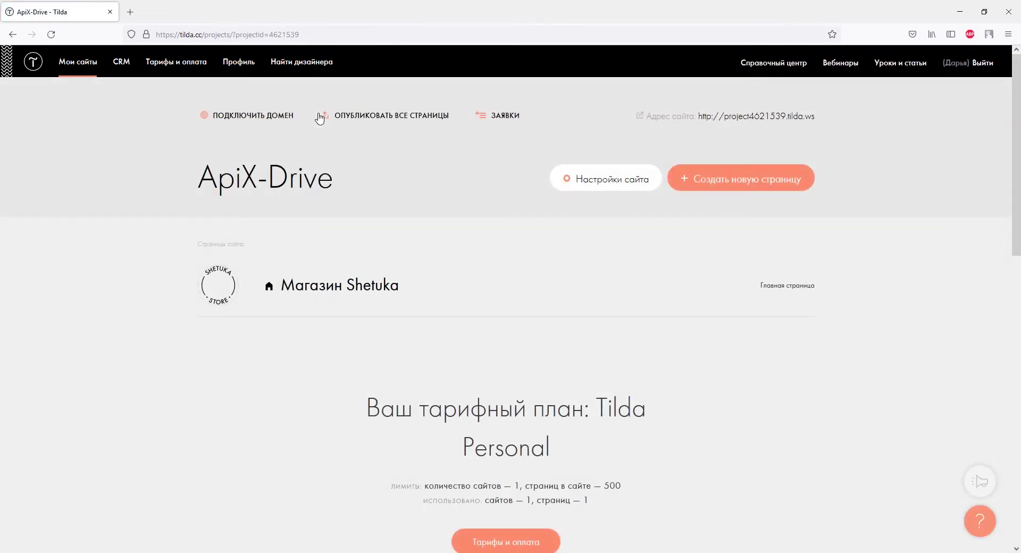
{"action": "left_click", "coordinate": [344, 119]}
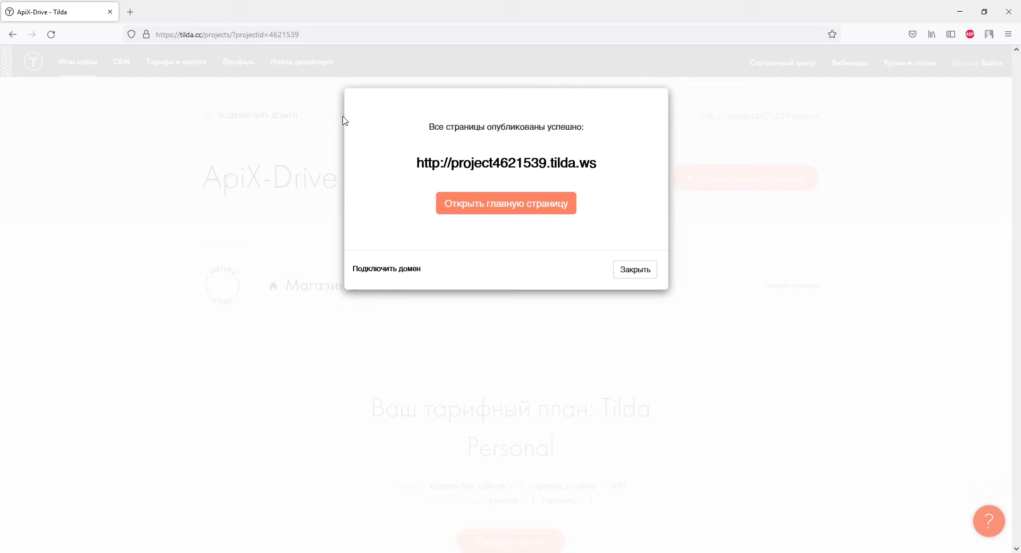
{"action": "left_click", "coordinate": [448, 166]}
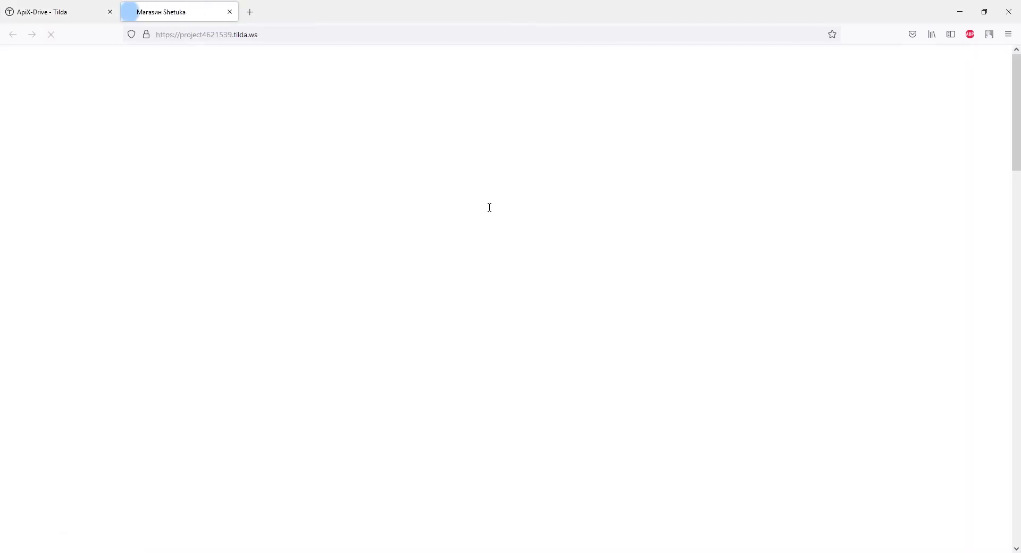
Step: Add the Подушка «Trema» pillow to the cart on the live store
{"action": "scroll", "coordinate": [490, 207], "scroll_direction": "down", "scroll_amount": 3}
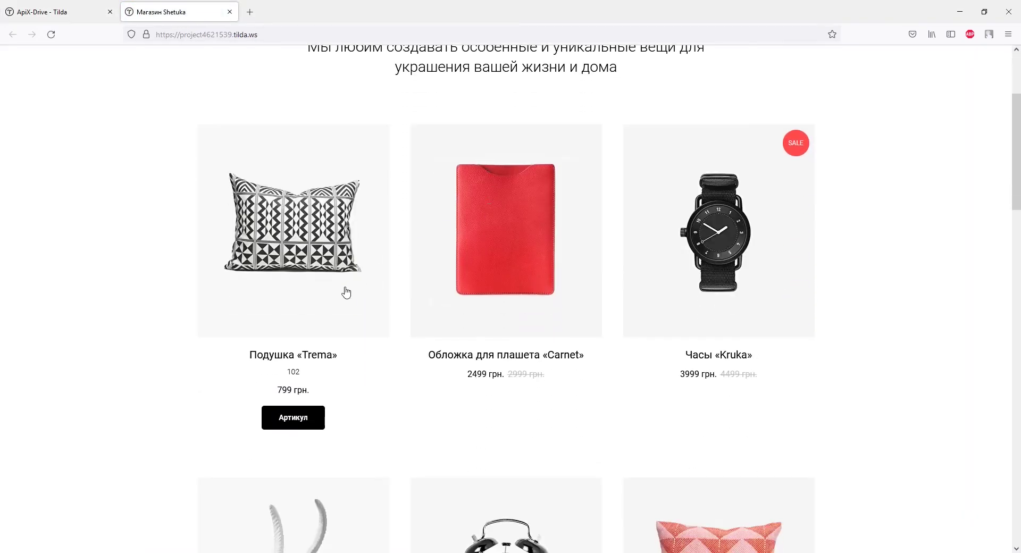
{"action": "left_click", "coordinate": [347, 291]}
{"action": "left_click", "coordinate": [542, 184]}
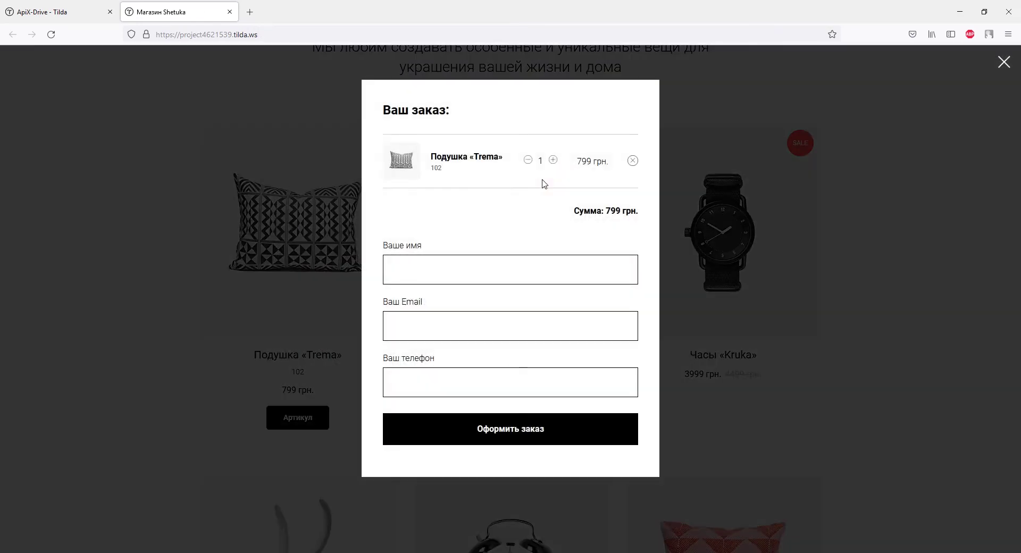
Step: Fill in the buyer's name, e-mail and phone number, and place the order
{"action": "left_click", "coordinate": [528, 272]}
{"action": "type", "text": "Дарья"}
{"action": "left_click", "coordinate": [518, 325]}
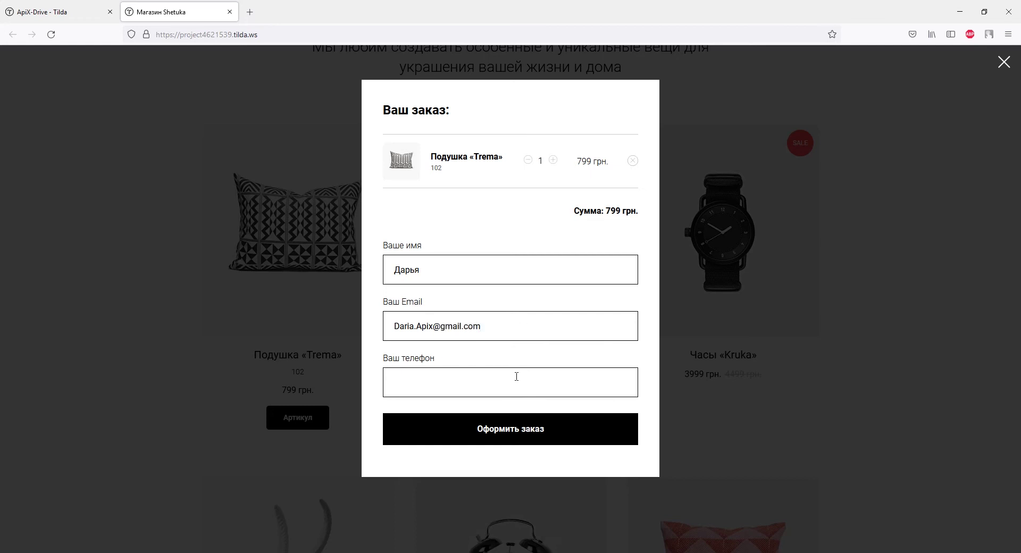
{"action": "left_click", "coordinate": [516, 377]}
{"action": "type", "text": "+380930000000"}
{"action": "left_click", "coordinate": [515, 429]}
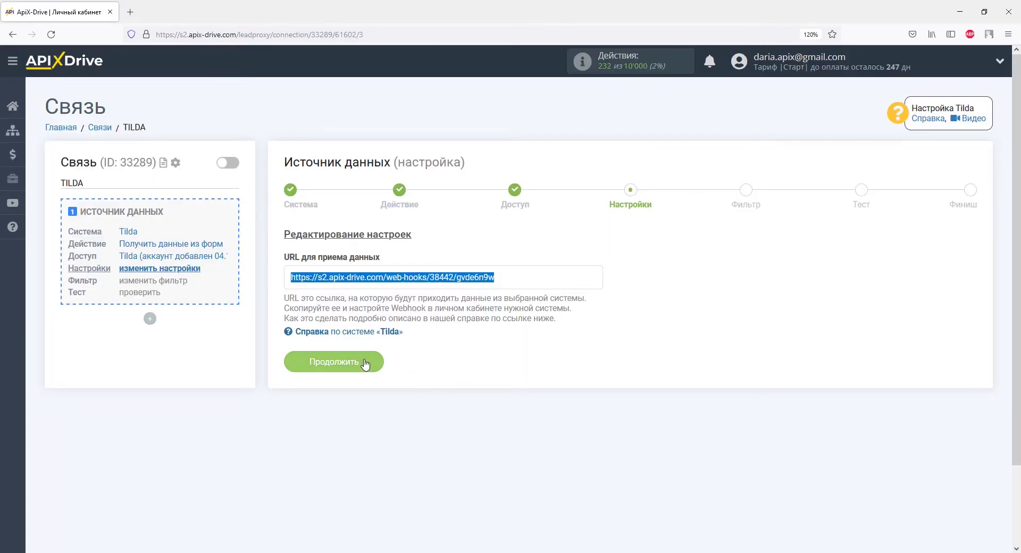
Step: Pass the Настройки and Фильтр steps, review the Trema test data, and finish the source setup
{"action": "left_click", "coordinate": [364, 362]}
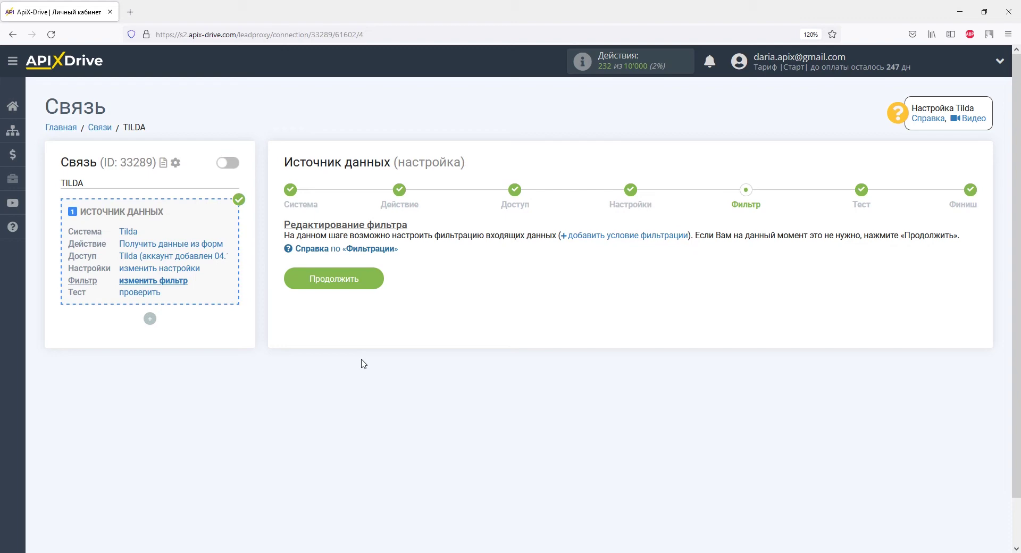
{"action": "left_click", "coordinate": [365, 282]}
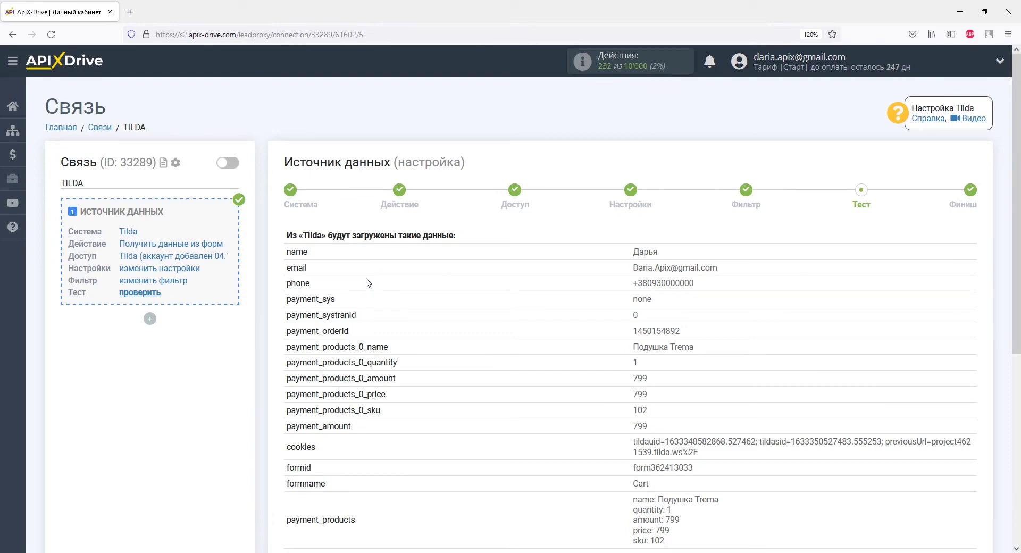
{"action": "scroll", "coordinate": [366, 282], "scroll_direction": "down", "scroll_amount": 5}
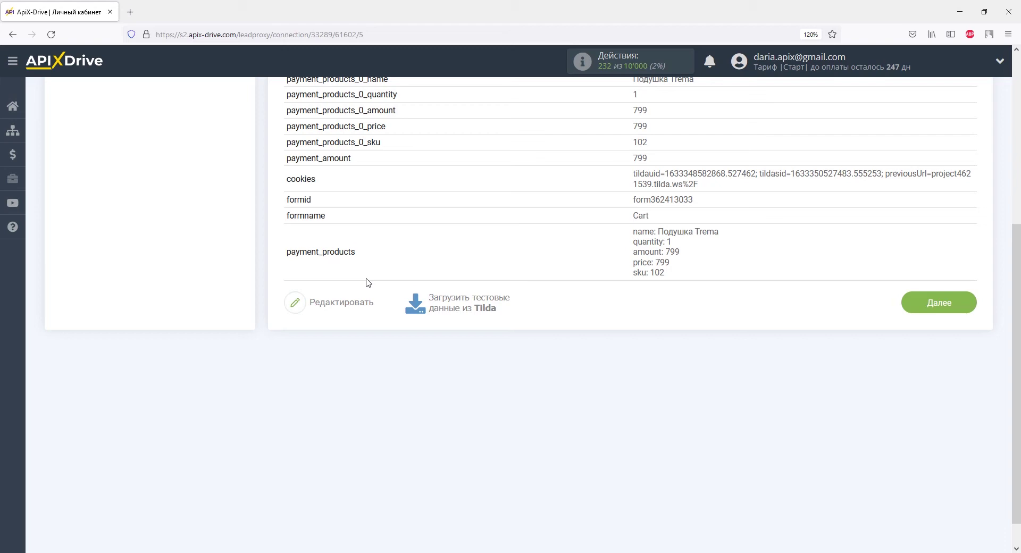
{"action": "left_click", "coordinate": [915, 304]}
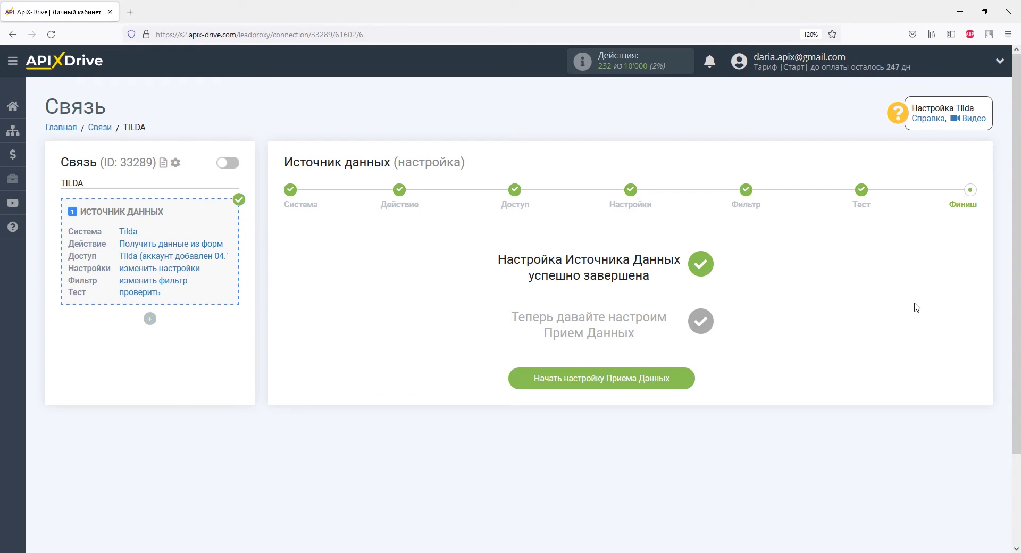
Step: Start the data receiver setup and choose LP-CRM as the receiving system
{"action": "left_click", "coordinate": [677, 381]}
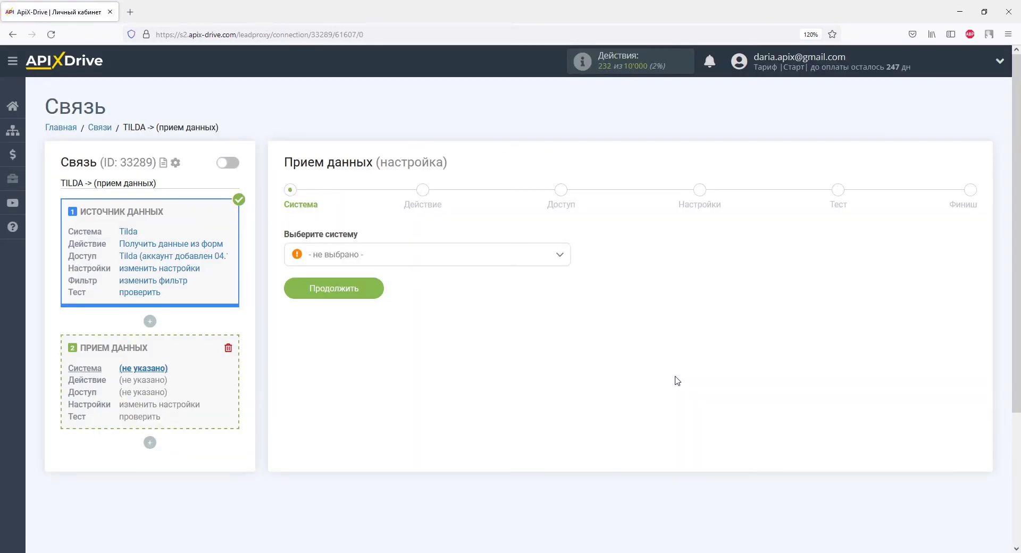
{"action": "left_click", "coordinate": [564, 259]}
{"action": "left_click_drag", "start_coordinate": [565, 272], "coordinate": [567, 330]}
{"action": "left_click", "coordinate": [336, 404]}
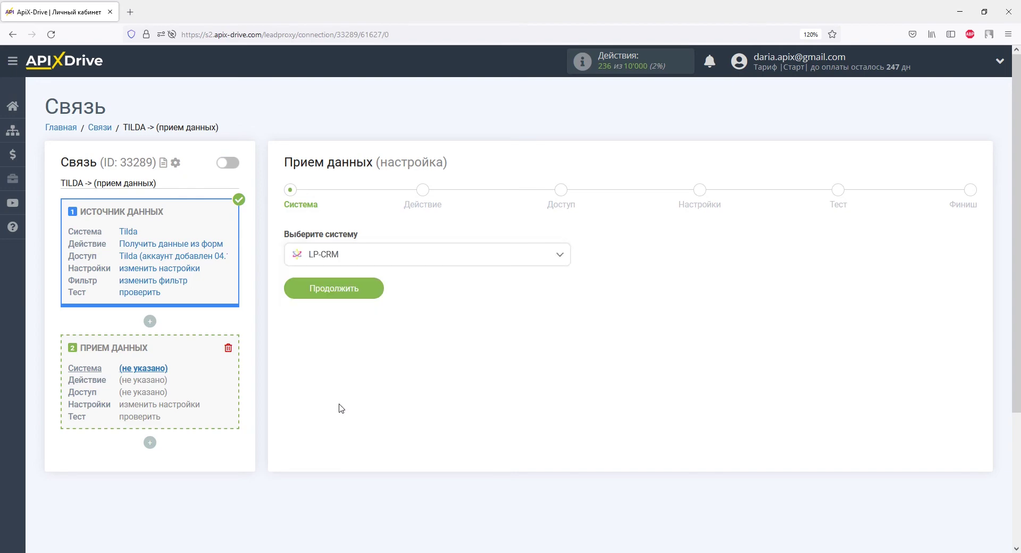
{"action": "left_click", "coordinate": [367, 291]}
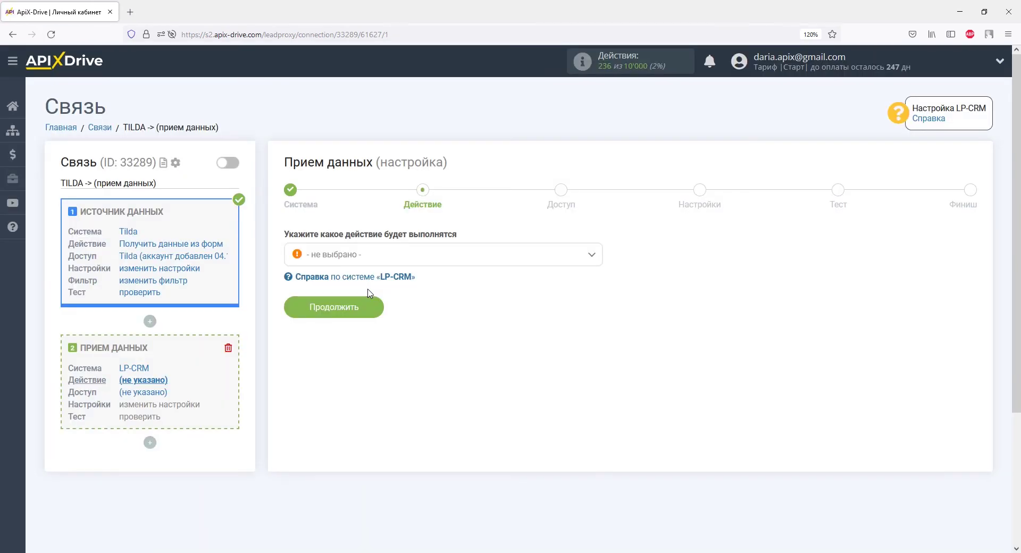
Step: Choose the Отправка заказов action and open the LP-CRM account connection form
{"action": "left_click", "coordinate": [367, 261]}
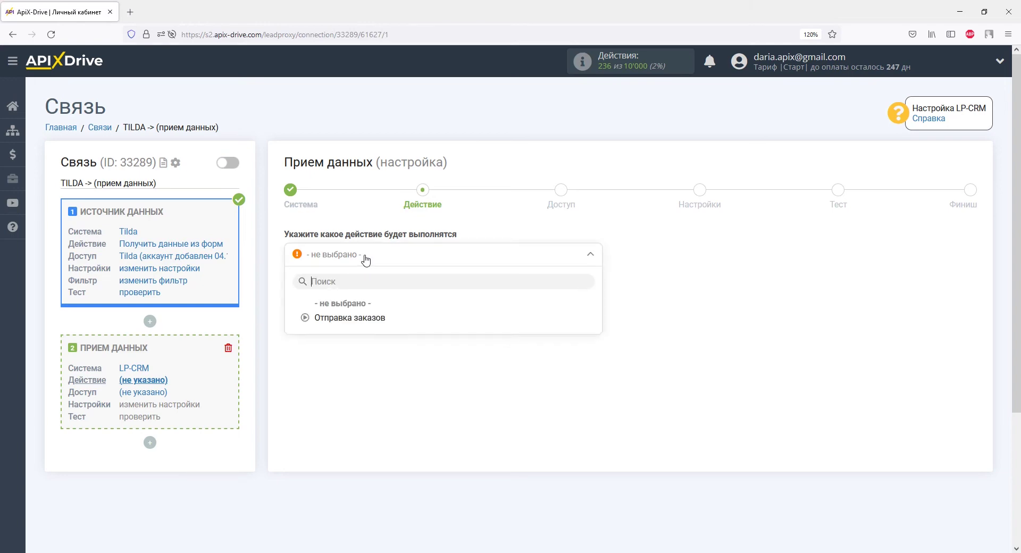
{"action": "left_click", "coordinate": [366, 319]}
{"action": "left_click", "coordinate": [363, 308]}
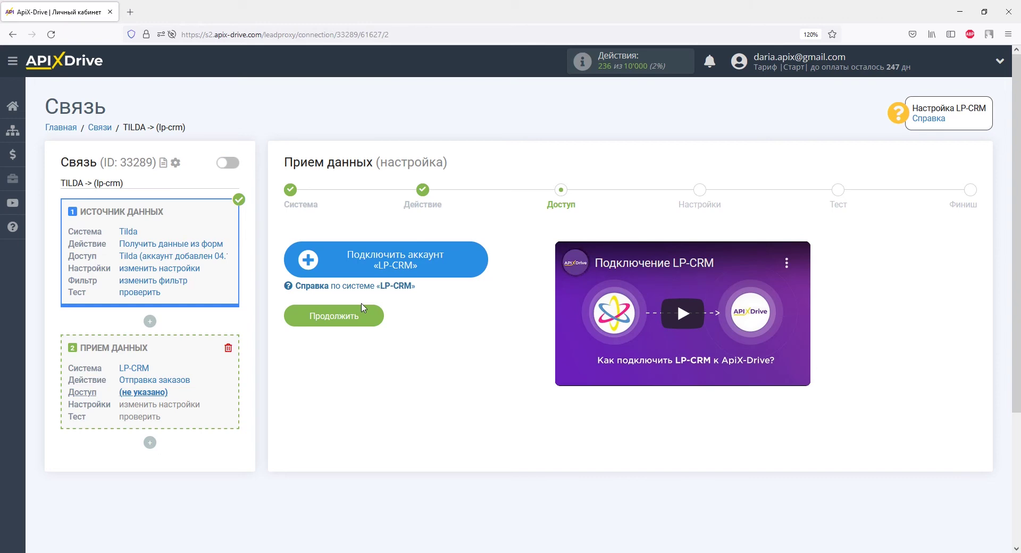
{"action": "left_click", "coordinate": [331, 259]}
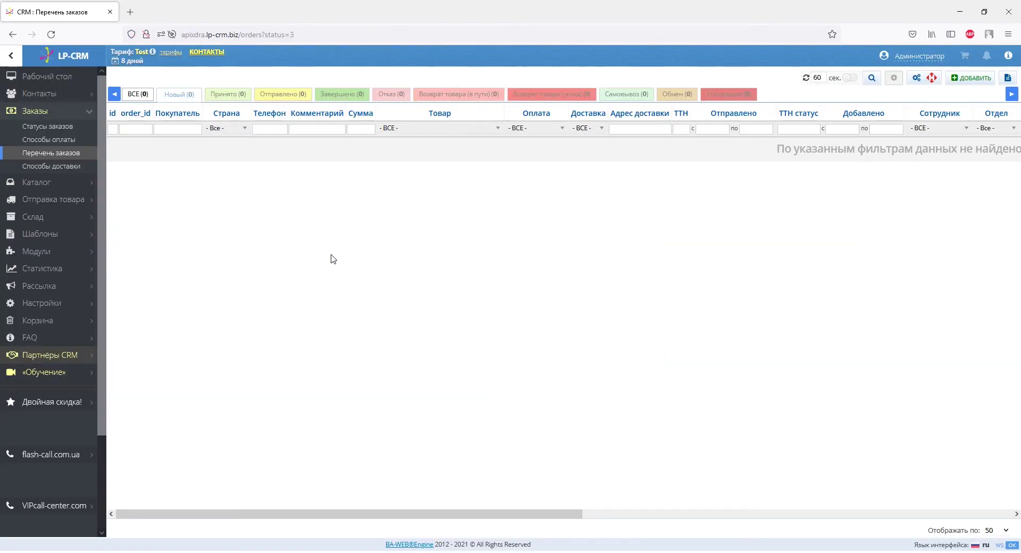
Step: Copy the CRM domain apixdra.lp-crm.biz from the address bar into Домен API
{"action": "left_click", "coordinate": [191, 34]}
{"action": "left_click_drag", "start_coordinate": [191, 34], "coordinate": [238, 36]}
{"action": "right_click", "coordinate": [239, 37]}
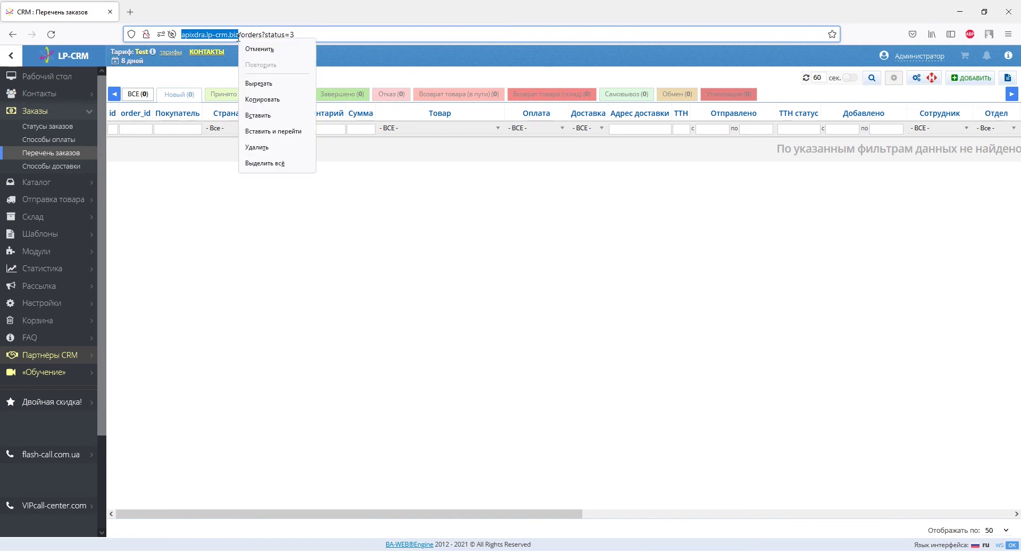
{"action": "left_click", "coordinate": [255, 98]}
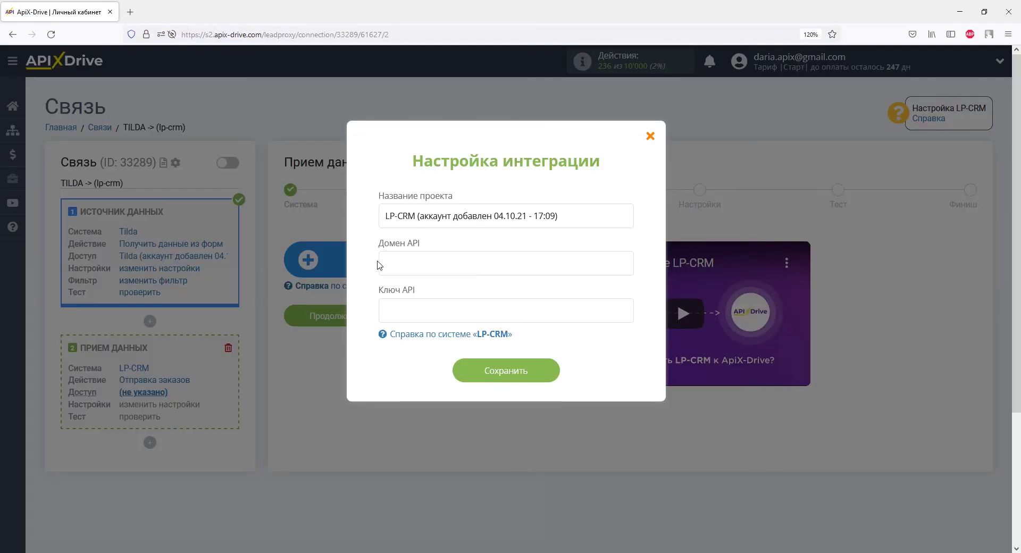
{"action": "right_click", "coordinate": [382, 263]}
{"action": "left_click", "coordinate": [408, 341]}
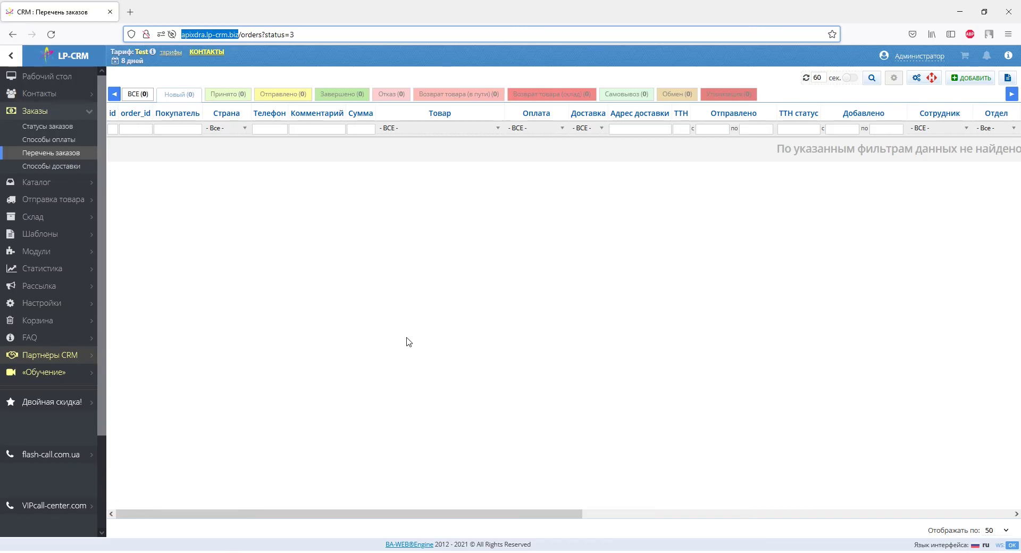
Step: Copy the API key from CRM system settings, save them, paste into Ключ API, and save
{"action": "left_click", "coordinate": [57, 307]}
{"action": "left_click", "coordinate": [41, 266]}
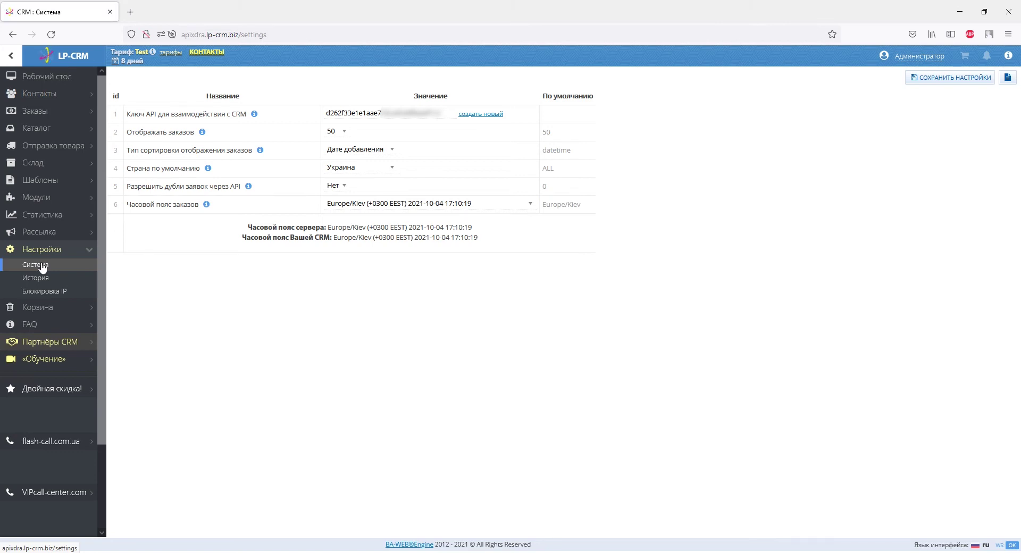
{"action": "left_click_drag", "start_coordinate": [442, 113], "coordinate": [326, 119]}
{"action": "right_click", "coordinate": [326, 119]}
{"action": "left_click", "coordinate": [350, 173]}
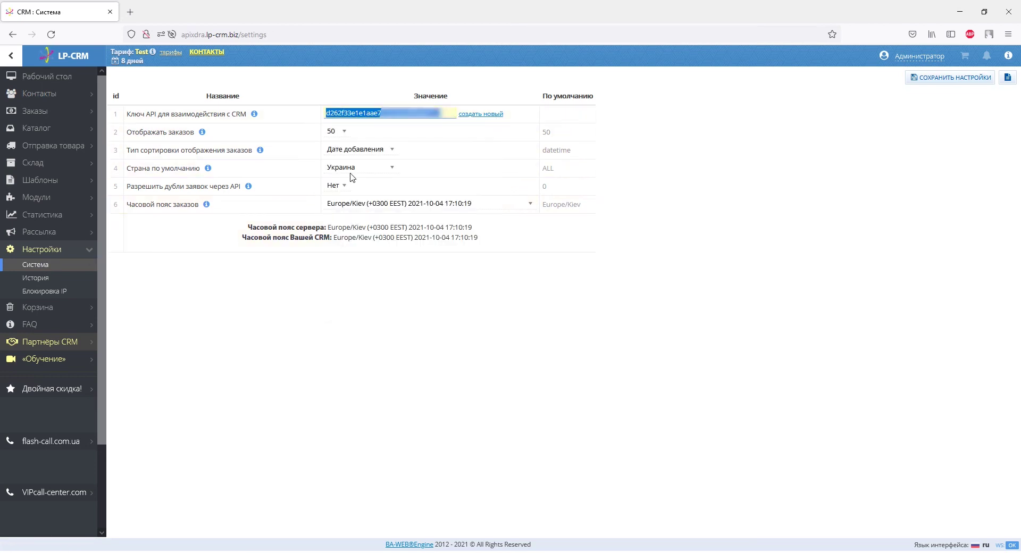
{"action": "left_click", "coordinate": [936, 77]}
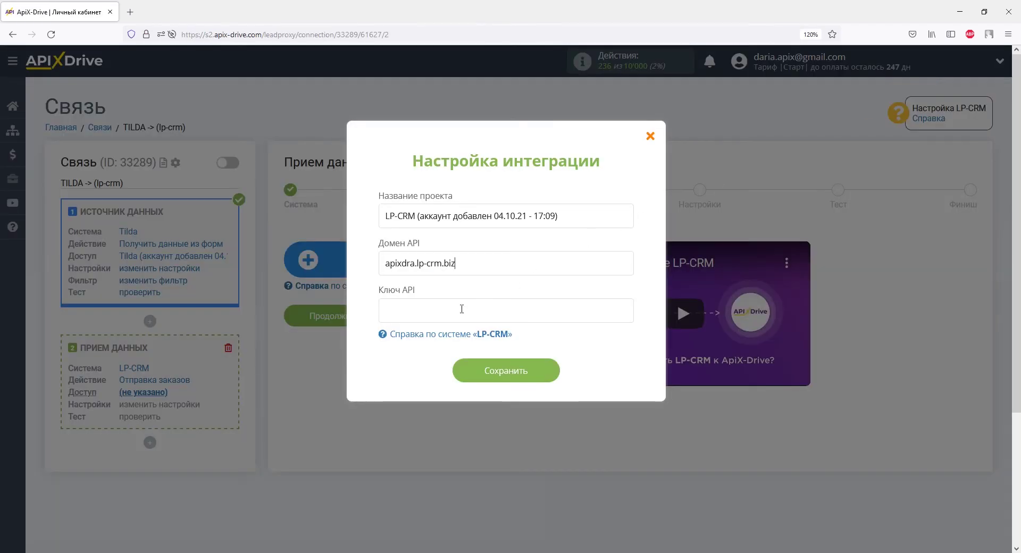
{"action": "right_click", "coordinate": [456, 307]}
{"action": "left_click", "coordinate": [477, 388]}
{"action": "left_click", "coordinate": [472, 374]}
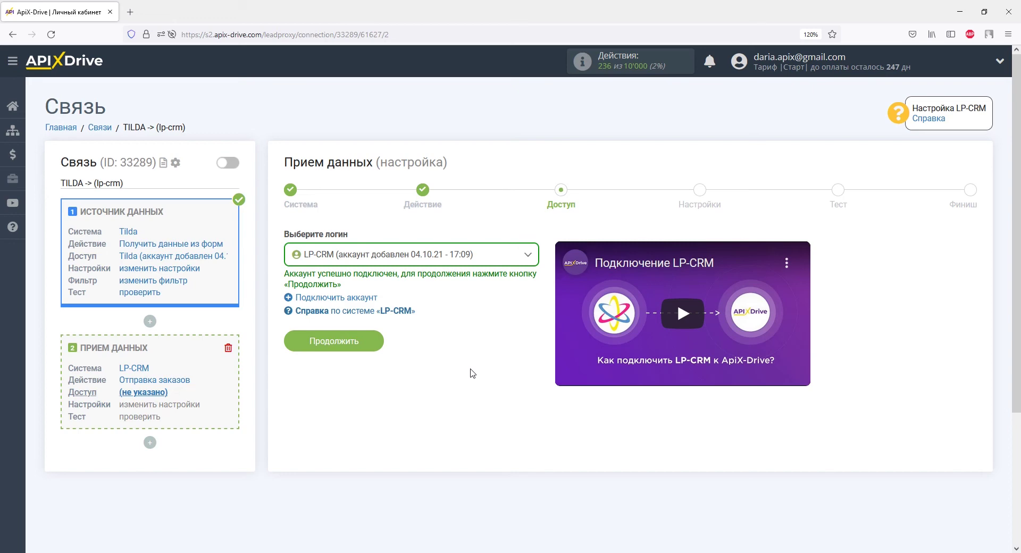
Step: Continue with the connected LP-CRM login to the order field settings step
{"action": "left_click", "coordinate": [388, 340]}
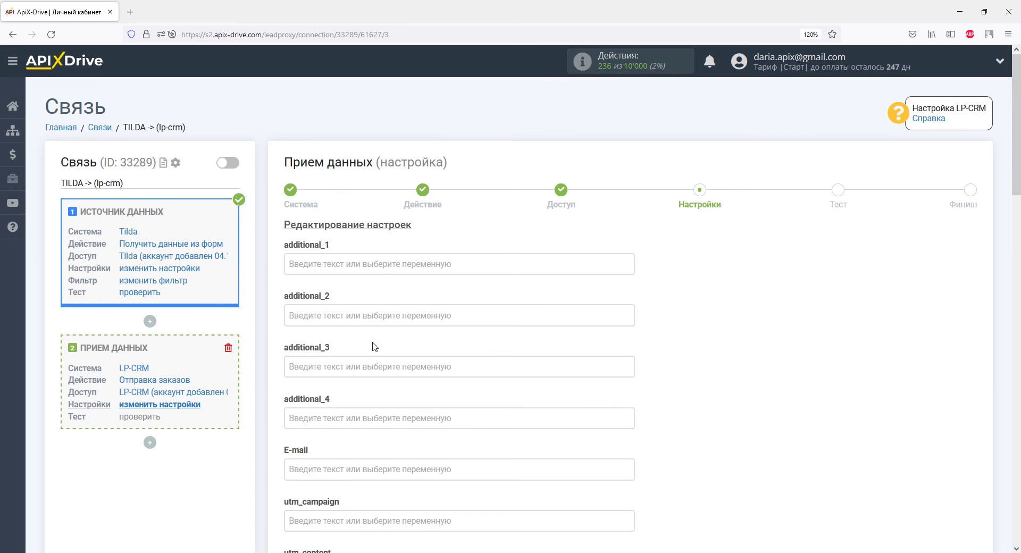
Step: Set the Офис (id в CRM) field to 1
{"action": "scroll", "coordinate": [373, 346], "scroll_direction": "down", "scroll_amount": 6}
{"action": "left_click", "coordinate": [331, 134]}
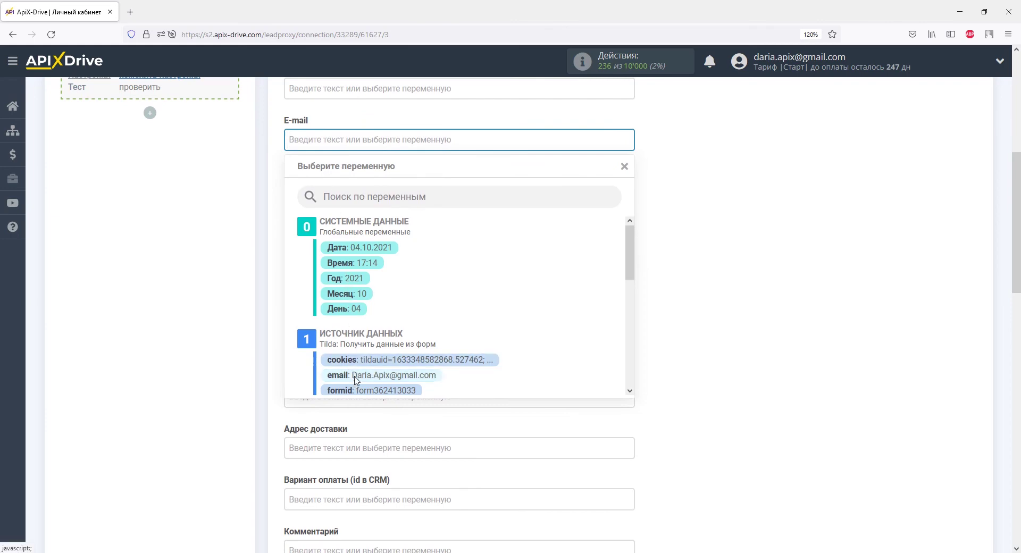
{"action": "scroll", "coordinate": [356, 381], "scroll_direction": "down", "scroll_amount": 4}
{"action": "scroll", "coordinate": [355, 379], "scroll_direction": "down", "scroll_amount": 3}
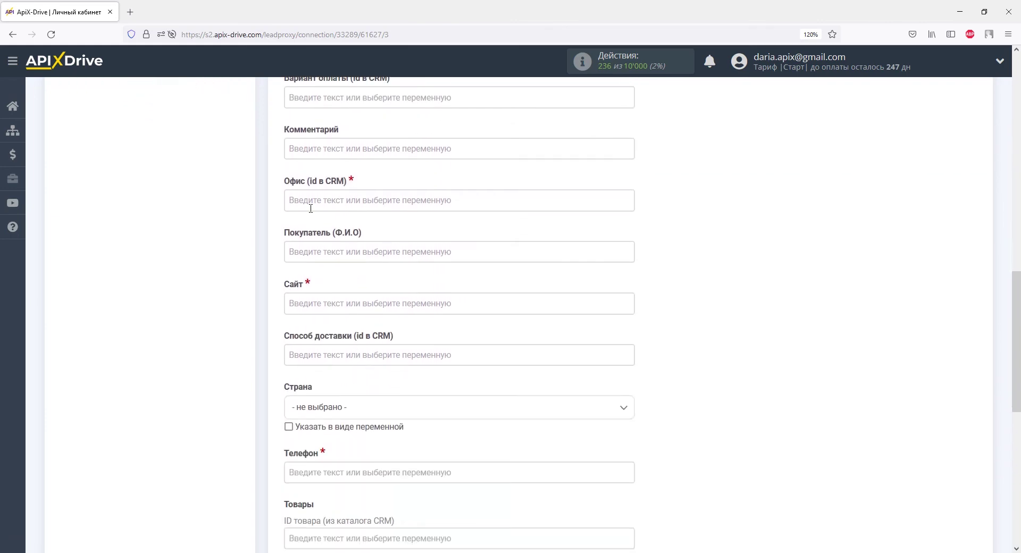
{"action": "left_click", "coordinate": [340, 208]}
{"action": "type", "text": "1"}
Step: Map Покупатель to Tilda's name variable
{"action": "left_click", "coordinate": [268, 208]}
{"action": "left_click", "coordinate": [295, 194]}
{"action": "left_click_drag", "start_coordinate": [626, 256], "coordinate": [626, 327]}
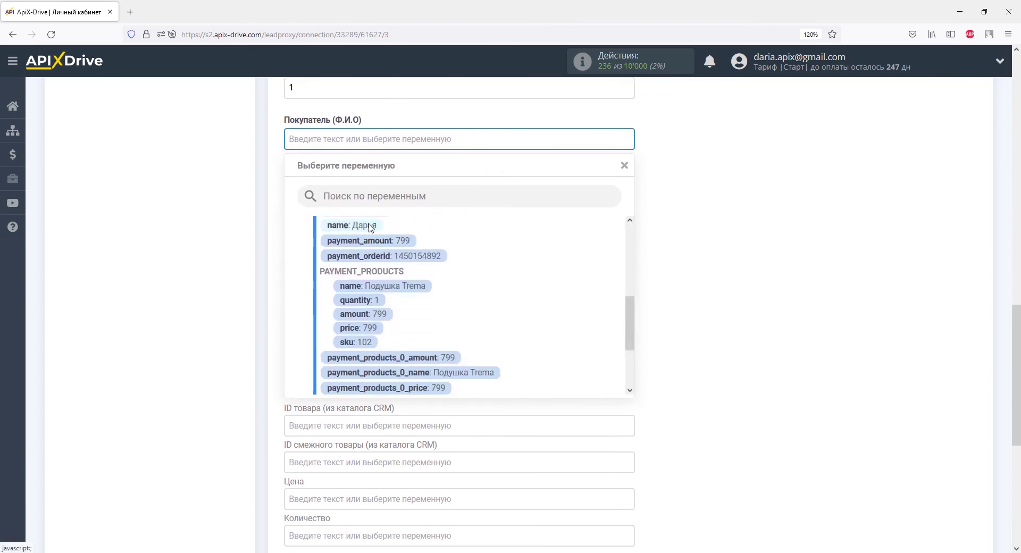
{"action": "left_click", "coordinate": [358, 225]}
Step: Paste project4621539.tilda.ws into Сайт and set Страна to Украина
{"action": "left_click", "coordinate": [336, 192]}
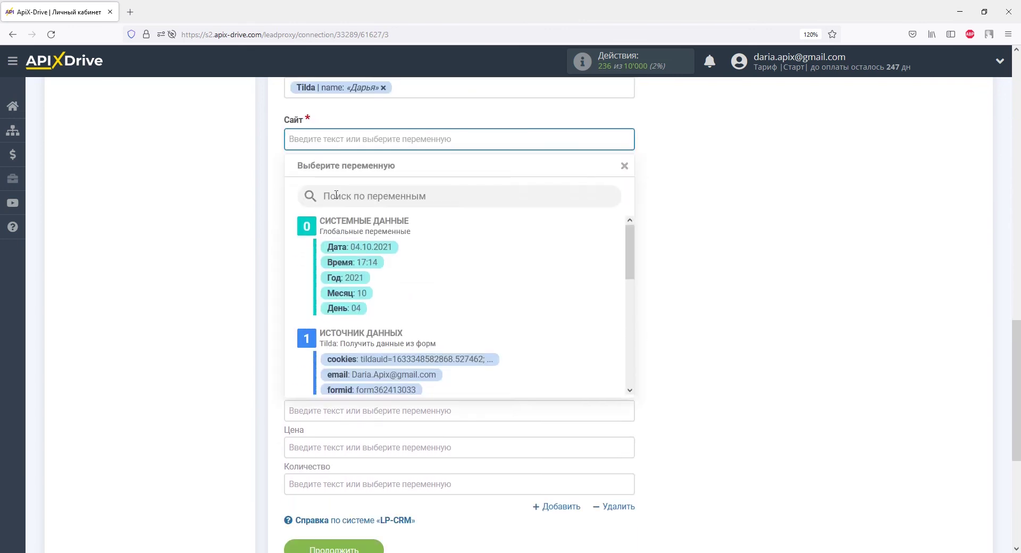
{"action": "right_click", "coordinate": [296, 143]}
{"action": "left_click", "coordinate": [306, 220]}
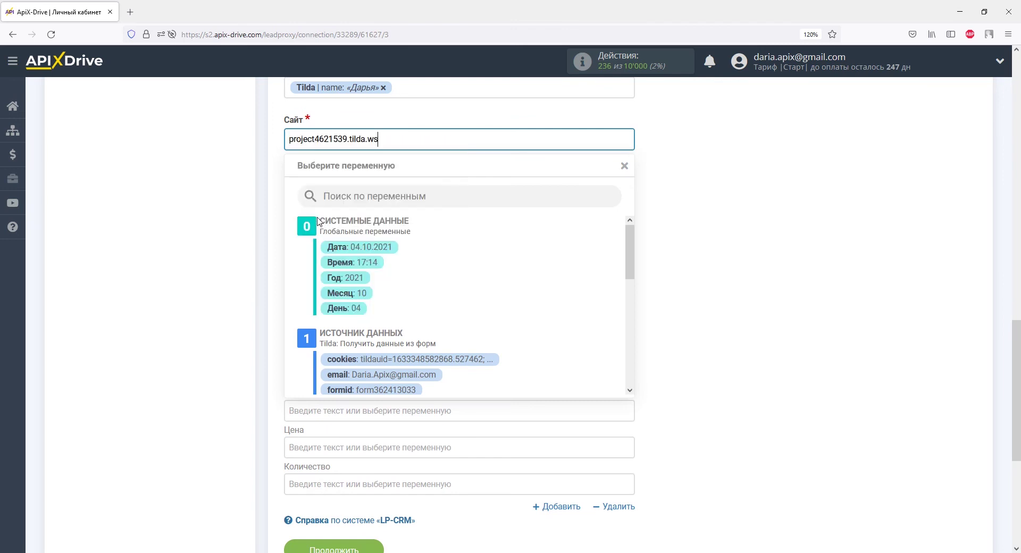
{"action": "left_click", "coordinate": [268, 215]}
{"action": "left_click", "coordinate": [294, 243]}
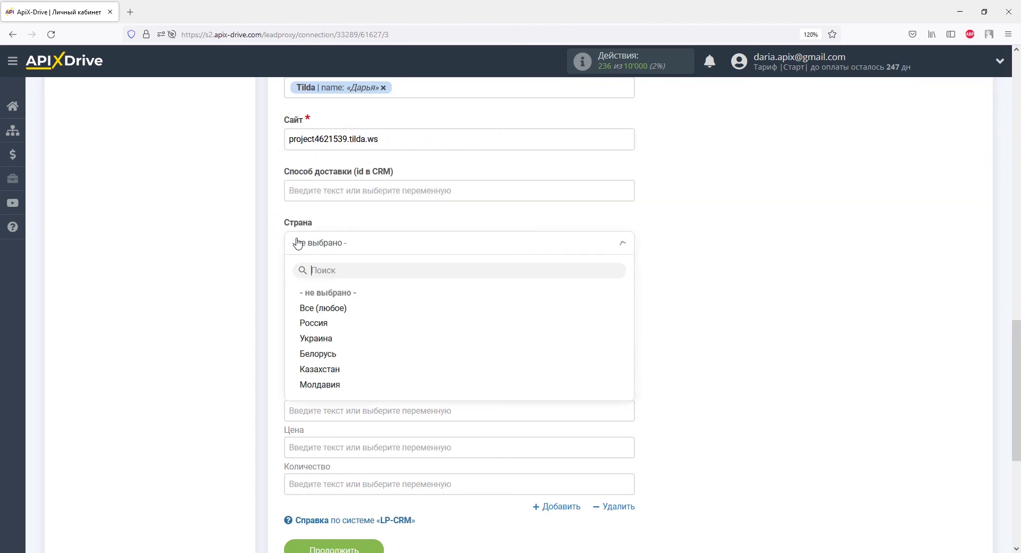
{"action": "left_click", "coordinate": [309, 335]}
{"action": "left_click", "coordinate": [311, 308]}
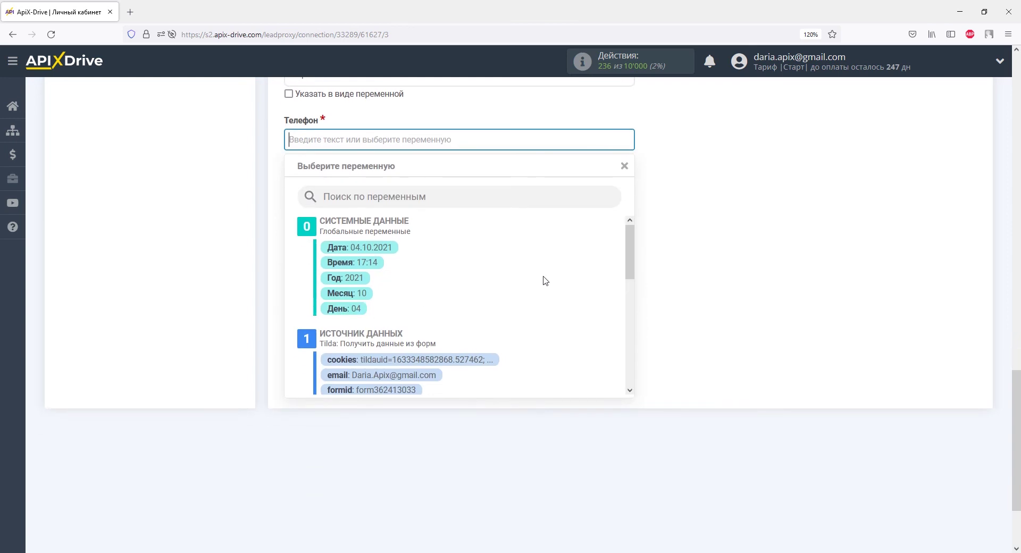
{"action": "left_click_drag", "start_coordinate": [628, 269], "coordinate": [627, 381]}
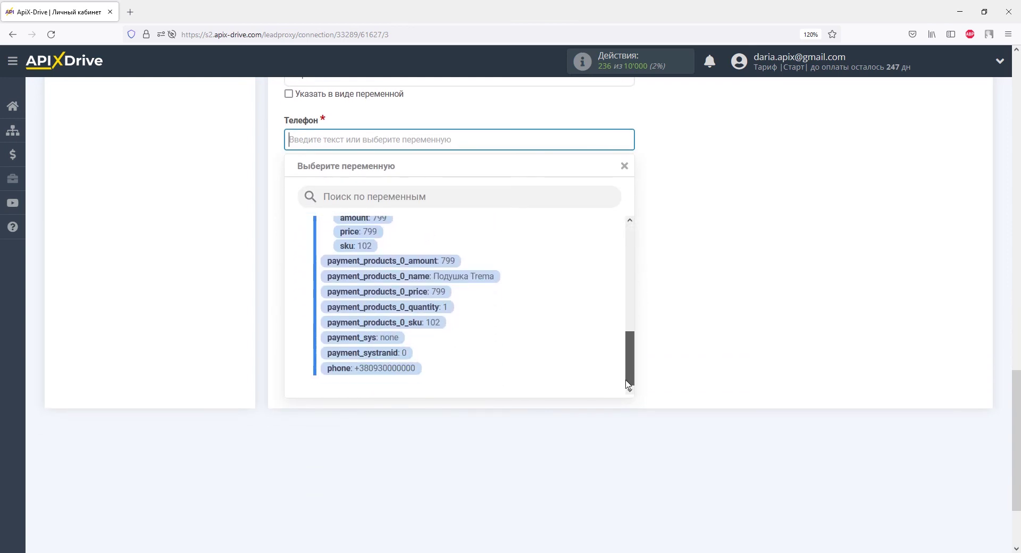
{"action": "left_click", "coordinate": [396, 368]}
{"action": "left_click", "coordinate": [305, 205]}
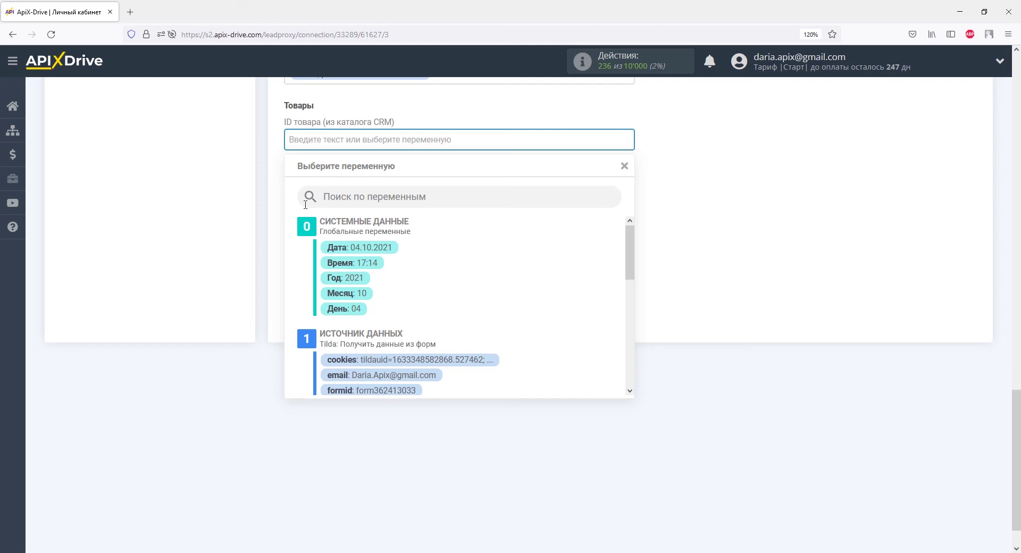
Step: Map ID товара, Цена and Количество to Tilda's sku 102, price 799 and quantity 1, then save
{"action": "left_click_drag", "start_coordinate": [630, 271], "coordinate": [631, 354]}
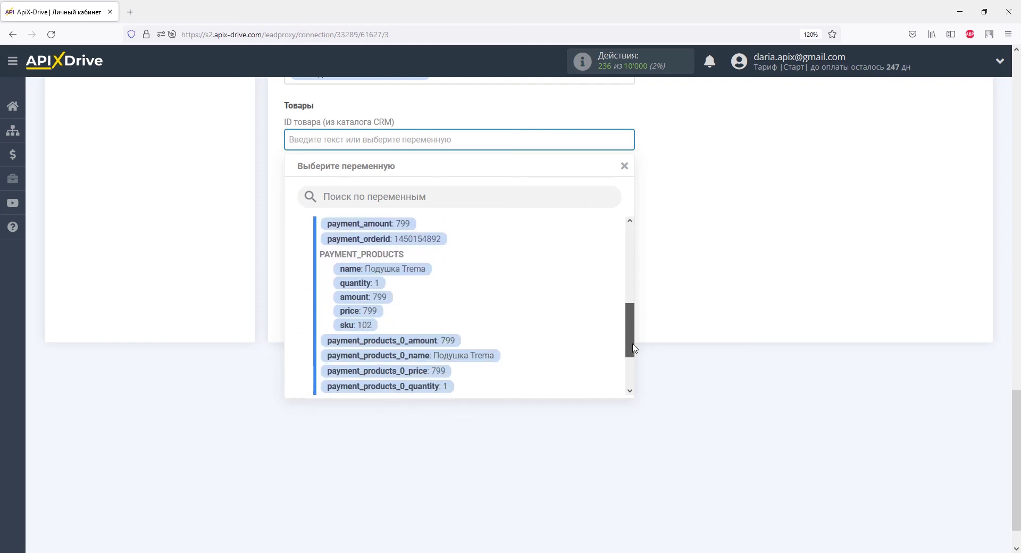
{"action": "left_click", "coordinate": [374, 328]}
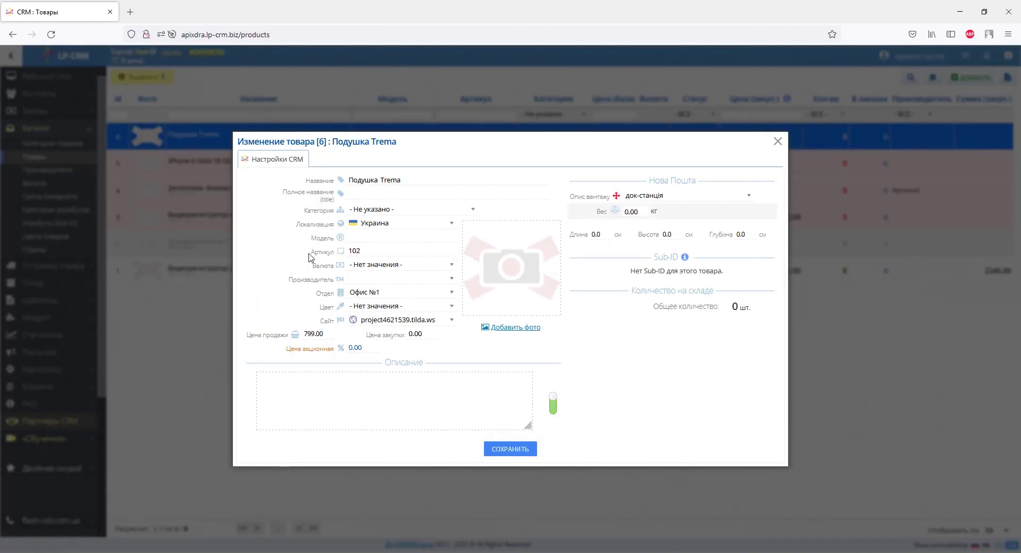
{"action": "left_click_drag", "start_coordinate": [311, 252], "coordinate": [345, 256]}
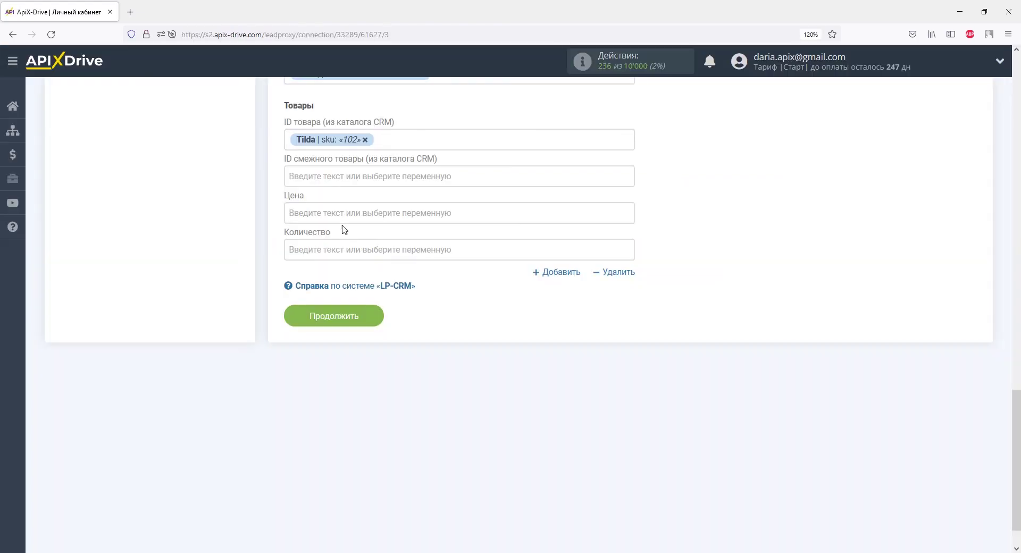
{"action": "left_click", "coordinate": [338, 213]}
{"action": "left_click_drag", "start_coordinate": [630, 306], "coordinate": [631, 388]}
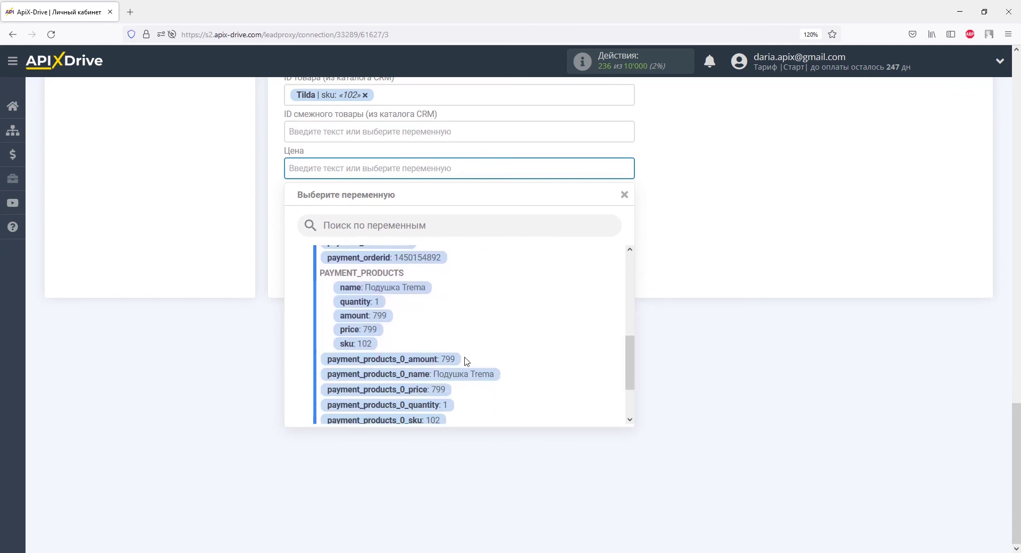
{"action": "left_click", "coordinate": [396, 339]}
{"action": "left_click", "coordinate": [311, 205]}
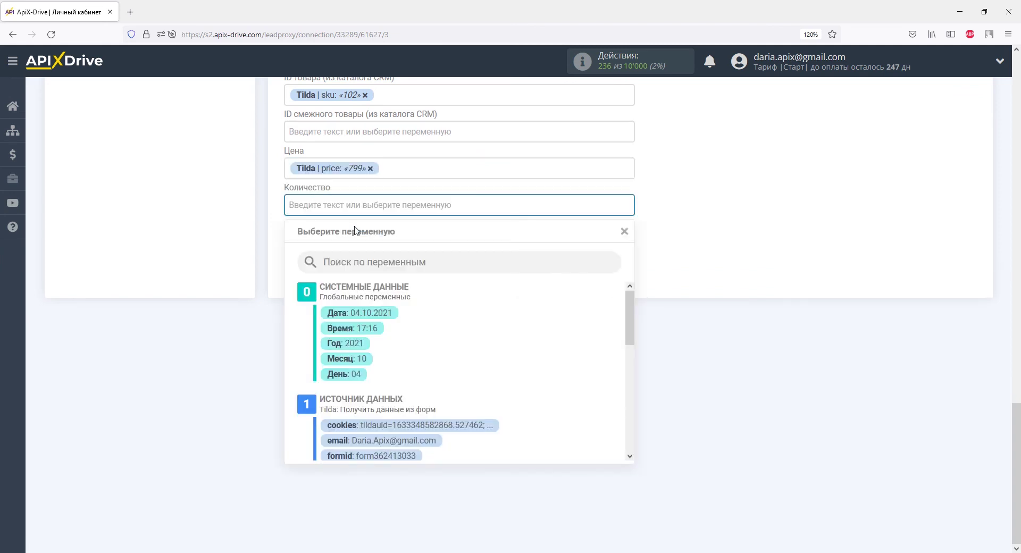
{"action": "left_click_drag", "start_coordinate": [633, 331], "coordinate": [627, 394]}
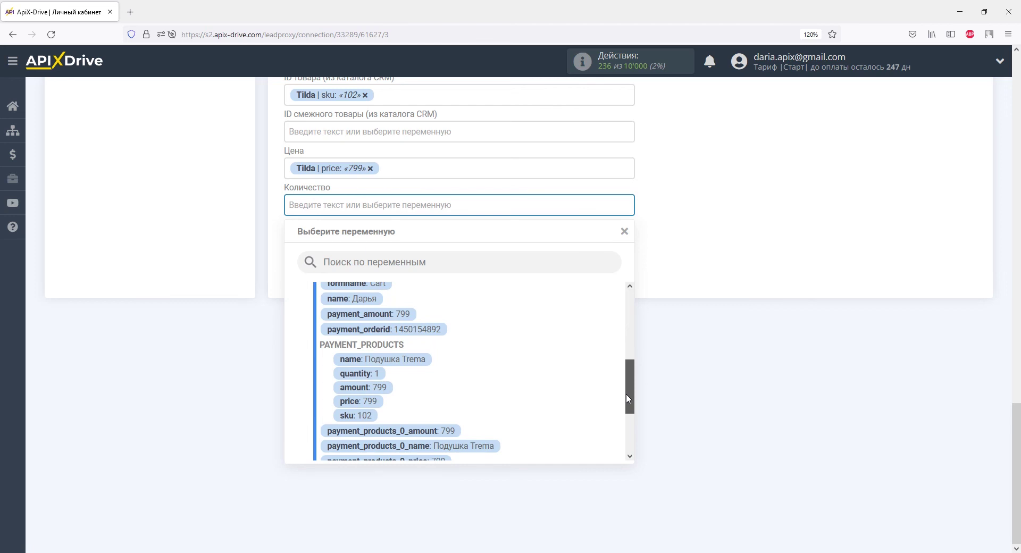
{"action": "left_click", "coordinate": [356, 375]}
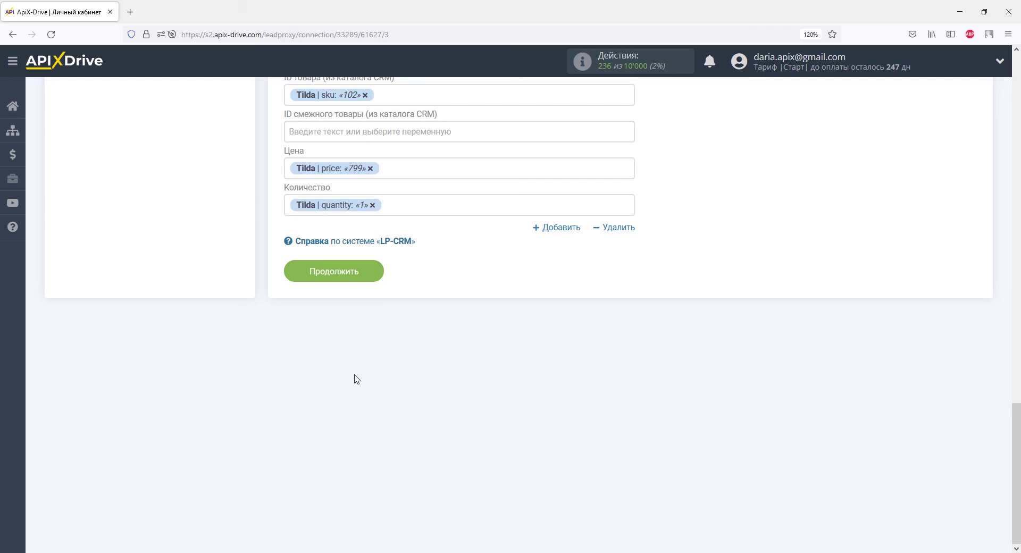
{"action": "left_click", "coordinate": [372, 277]}
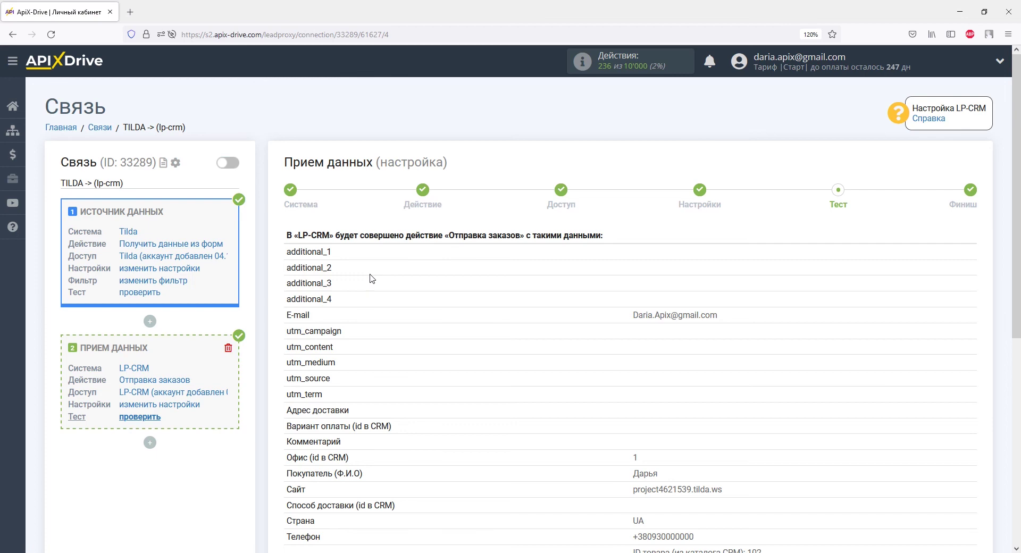
Step: Send the test order data to LP-CRM and reload the LP-CRM order list
{"action": "scroll", "coordinate": [370, 278], "scroll_direction": "down", "scroll_amount": 5}
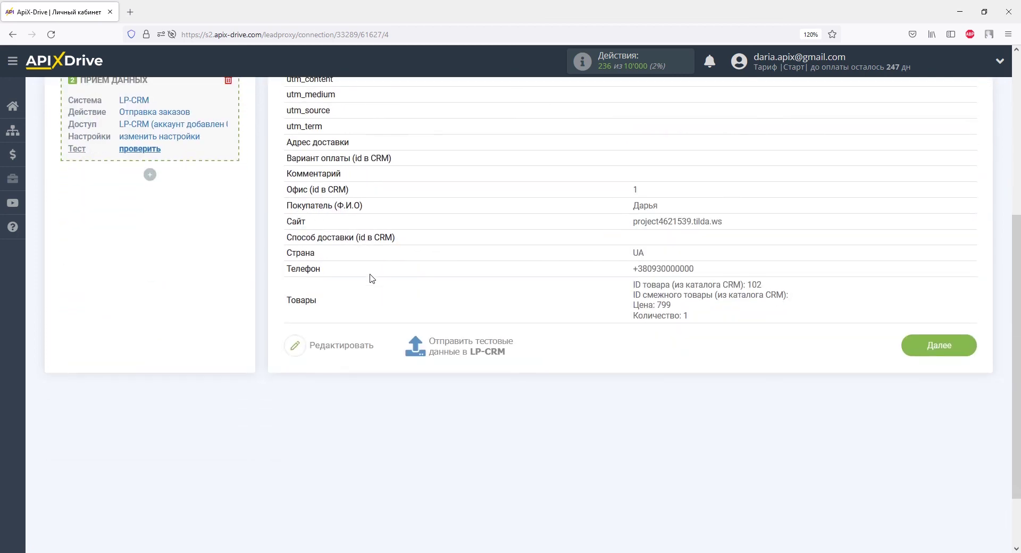
{"action": "left_click", "coordinate": [442, 344]}
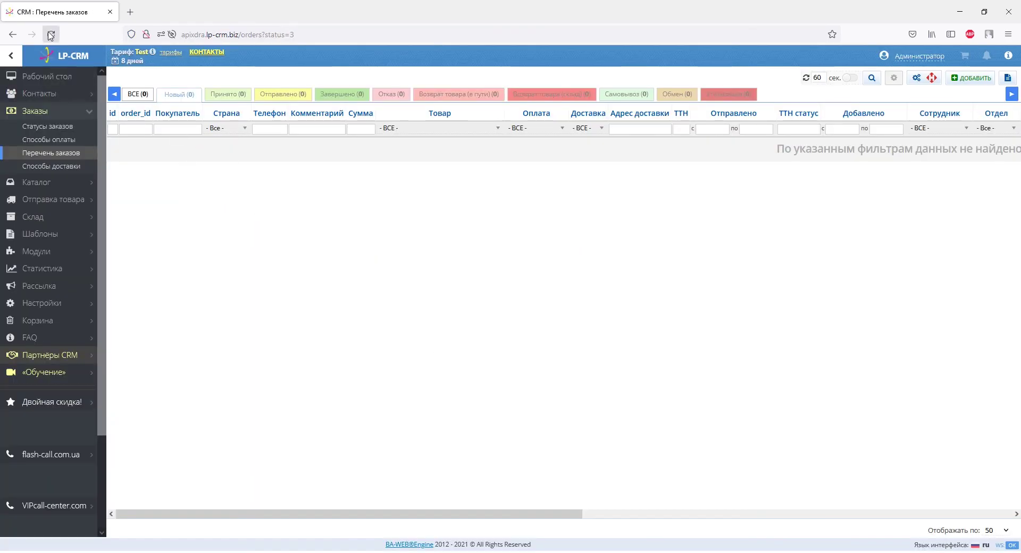
{"action": "left_click", "coordinate": [50, 34]}
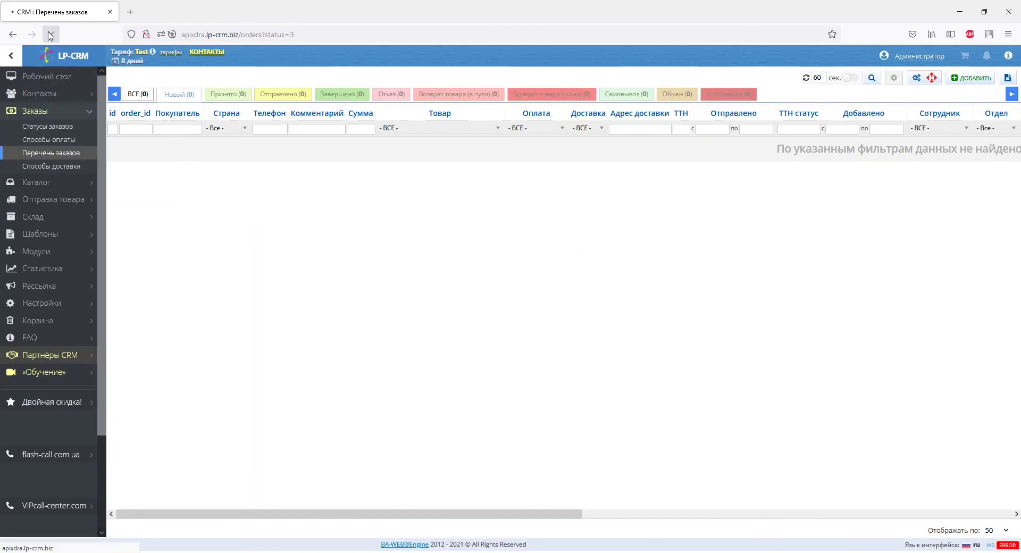
Step: Open LP-CRM test order №9 with one Подушка Trema at 799
{"action": "left_click", "coordinate": [133, 142]}
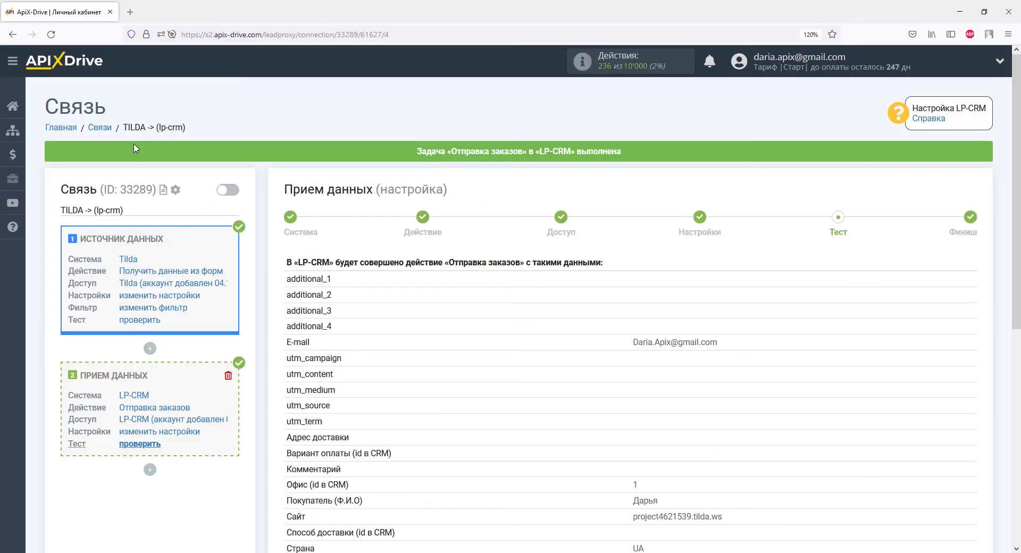
{"action": "scroll", "coordinate": [613, 271], "scroll_direction": "down", "scroll_amount": 4}
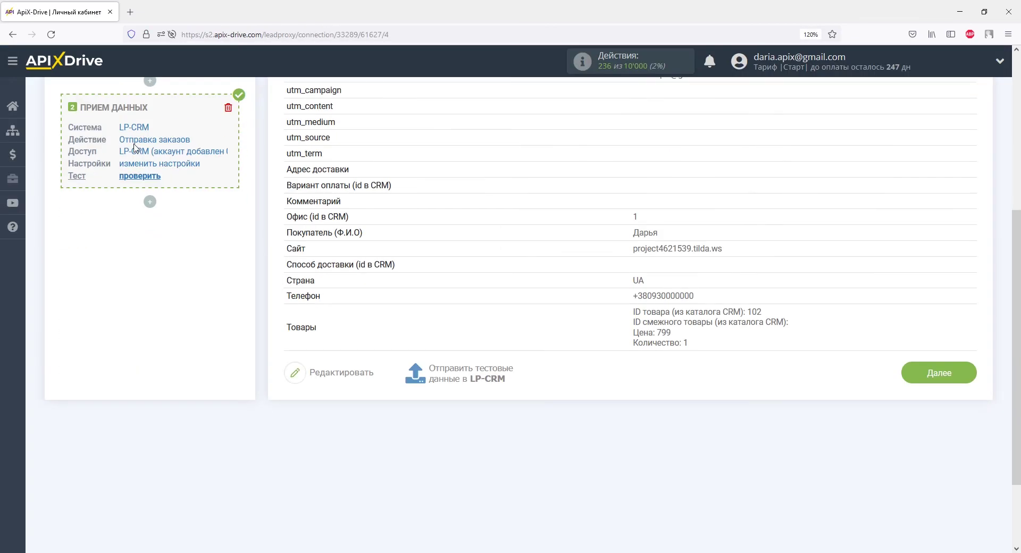
Step: Enable auto-update for the connection and save a 5 минут update interval
{"action": "left_click", "coordinate": [932, 377]}
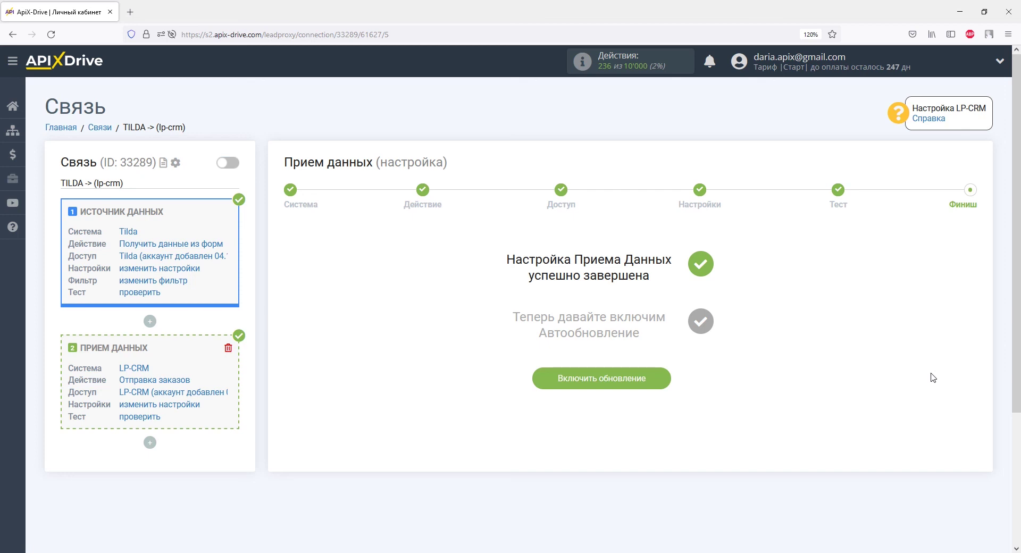
{"action": "left_click", "coordinate": [655, 379]}
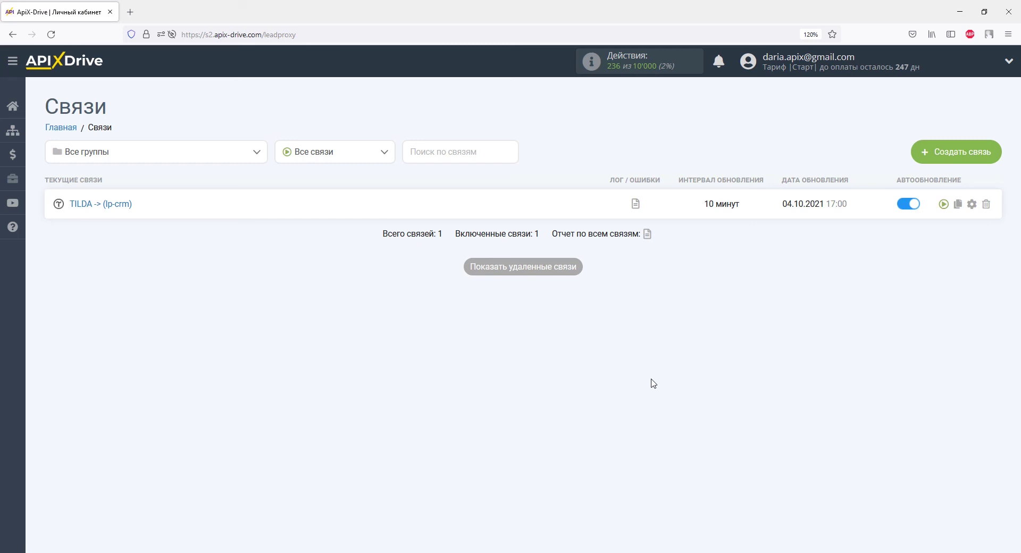
{"action": "left_click", "coordinate": [972, 204]}
{"action": "left_click", "coordinate": [620, 311]}
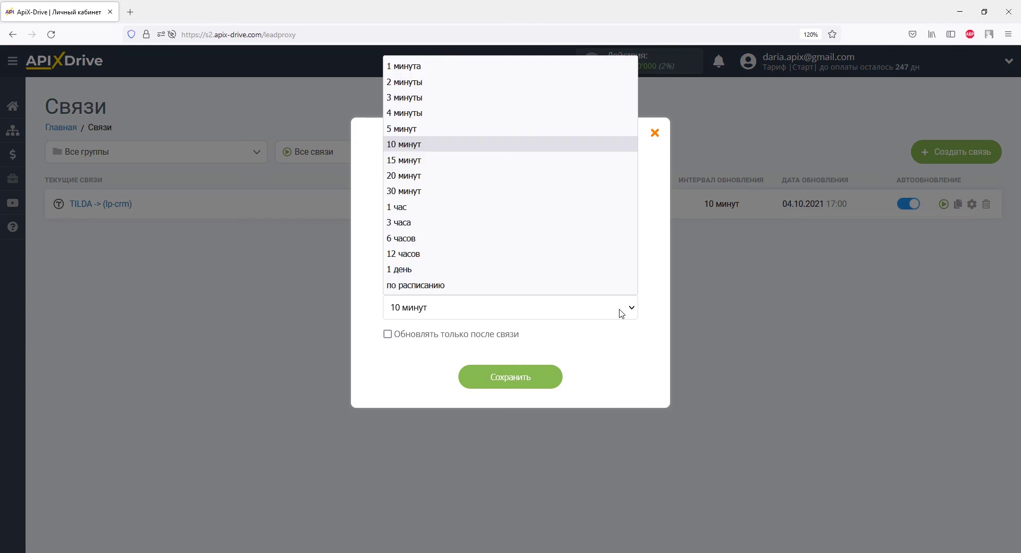
{"action": "left_click", "coordinate": [553, 132]}
{"action": "left_click", "coordinate": [541, 383]}
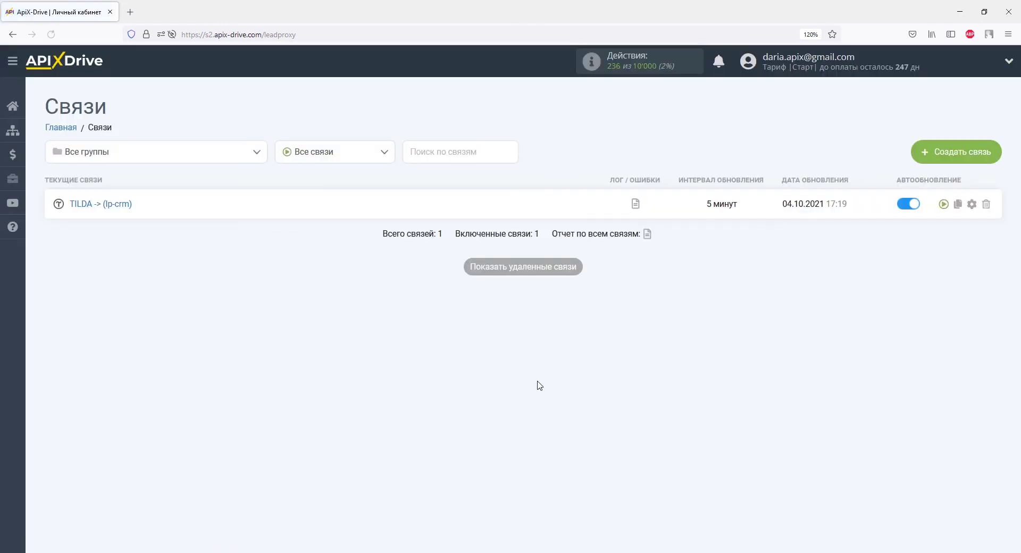